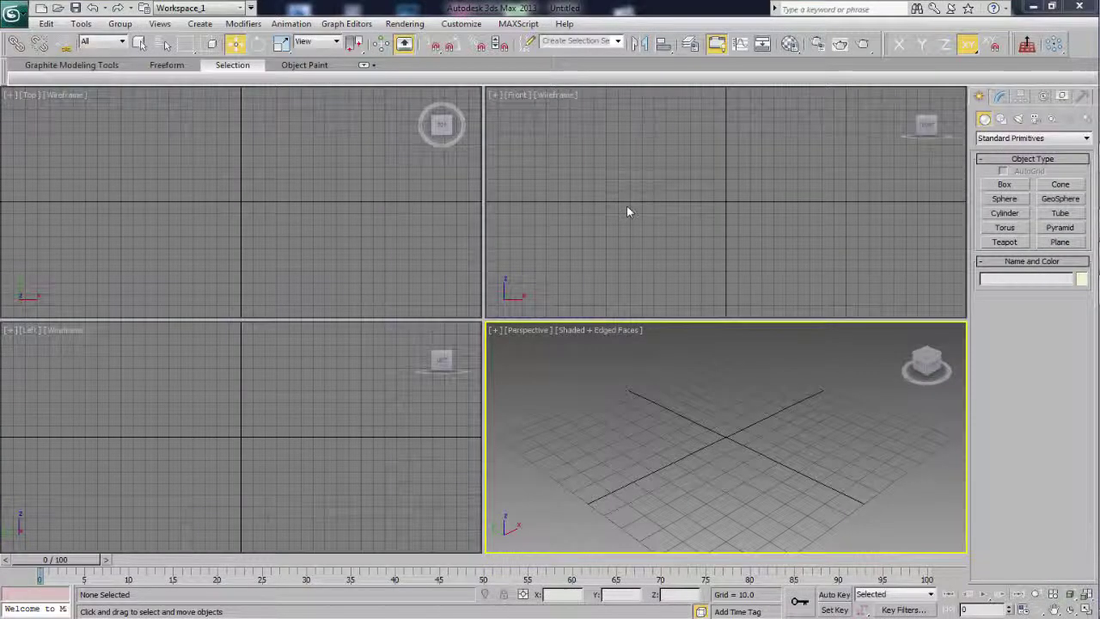
# Make the Front viewport the active view in the empty untitled scene
pyautogui.click(626, 205)
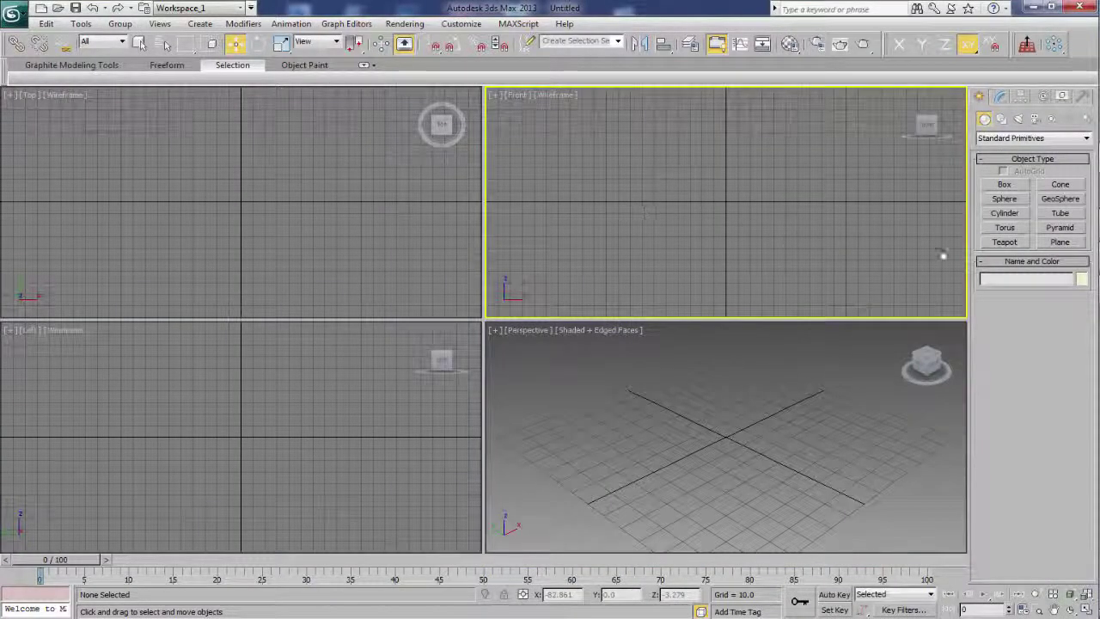
# Draw a cylinder in the Front viewport
pyautogui.click(1006, 212)
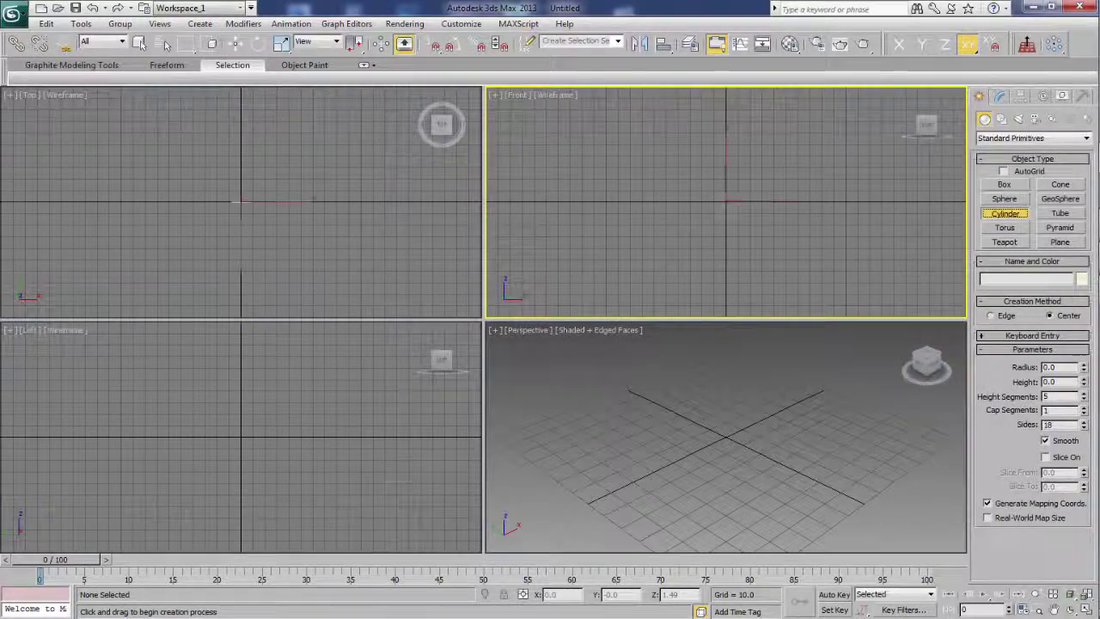
pyautogui.moveTo(726, 200); pyautogui.dragTo(807, 254)
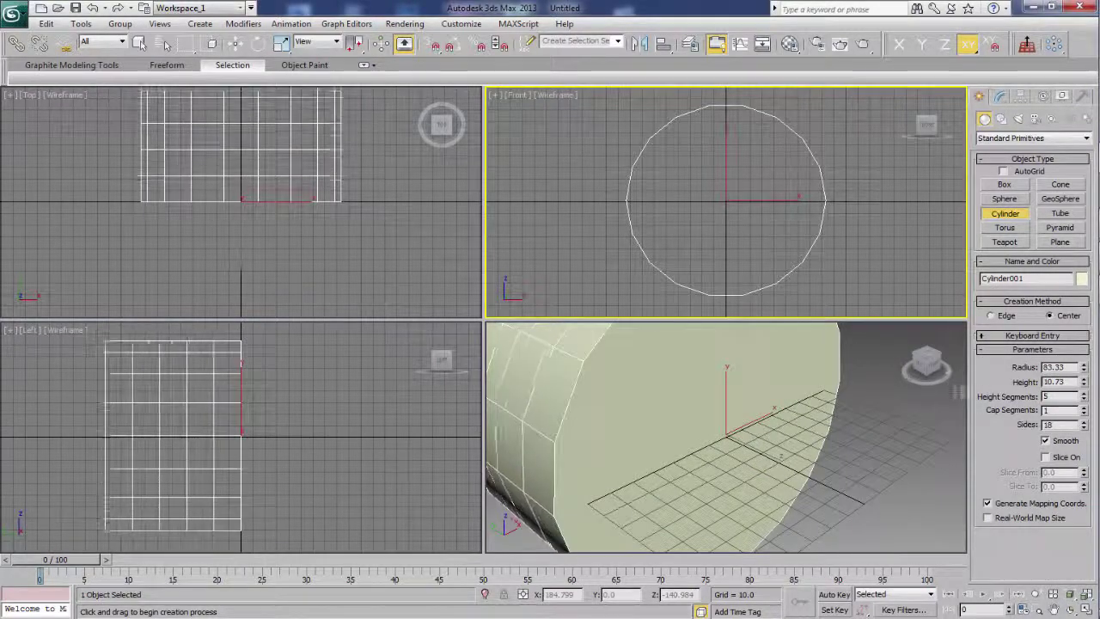
pyautogui.click(807, 402)
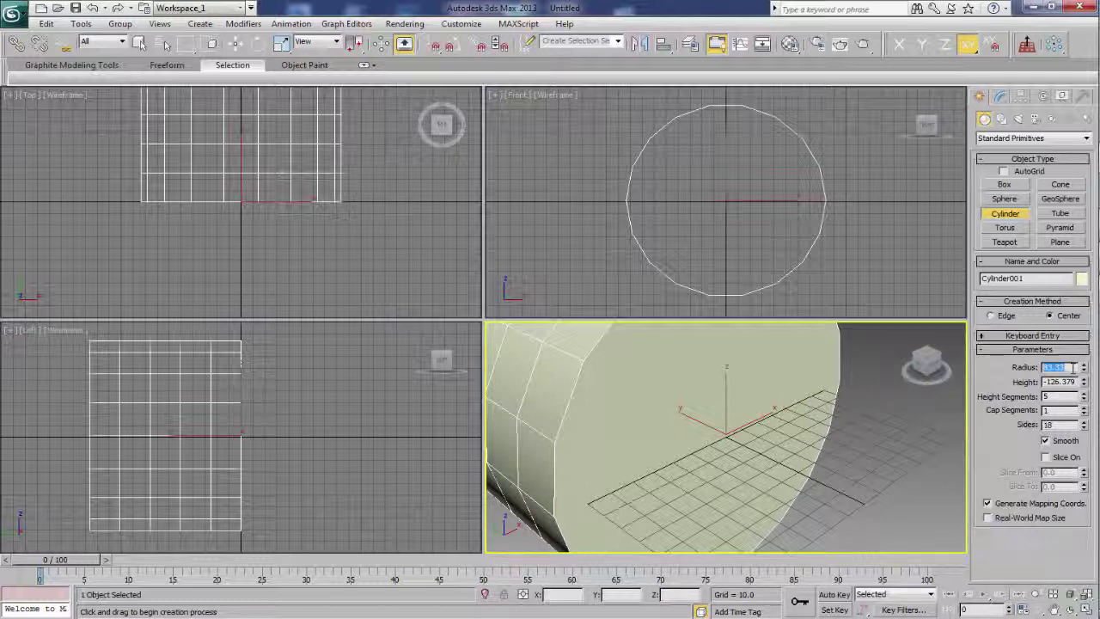
pyautogui.write('60')
# Set the cylinder to radius 60, height -260, 1 height segment and 60 sides
pyautogui.press('Tab')
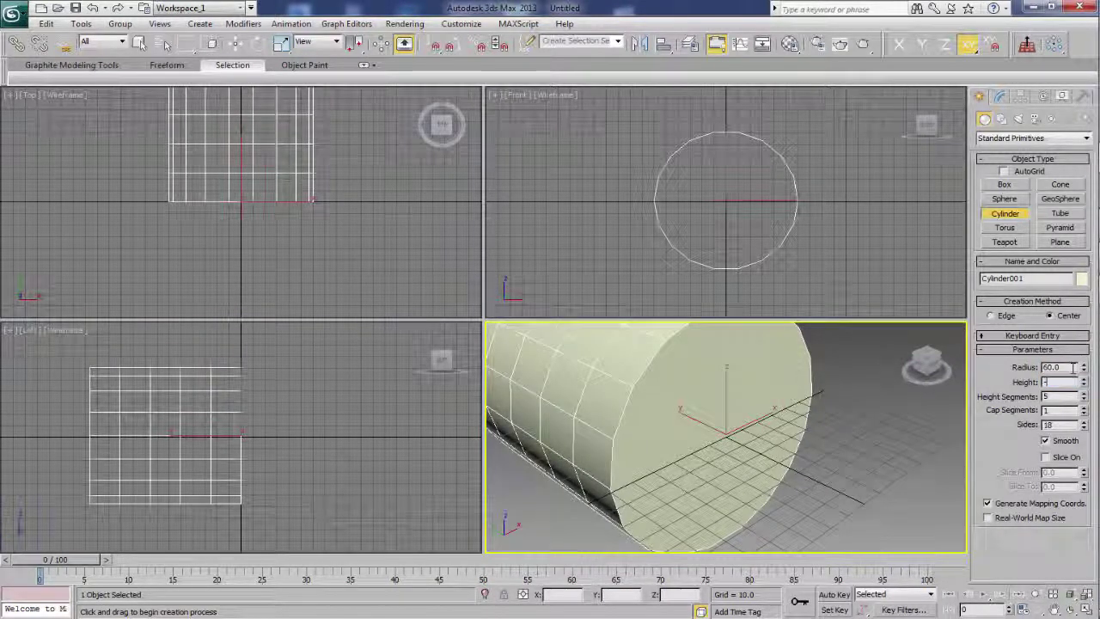
pyautogui.write('260')
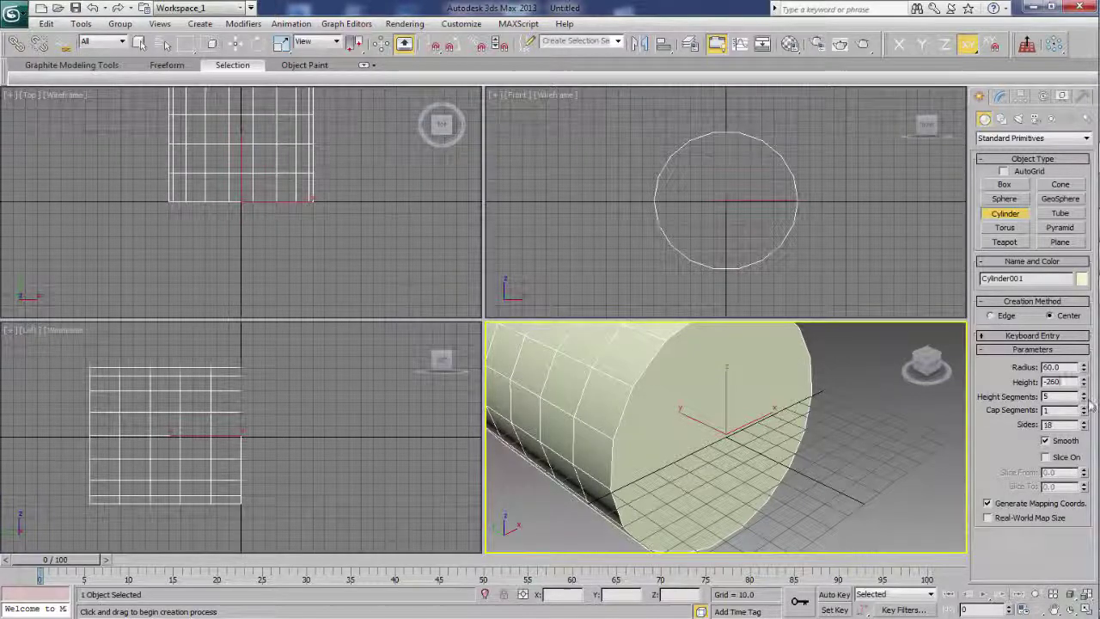
pyautogui.rightClick(1084, 399)
pyautogui.press('Tab')
pyautogui.write('60')
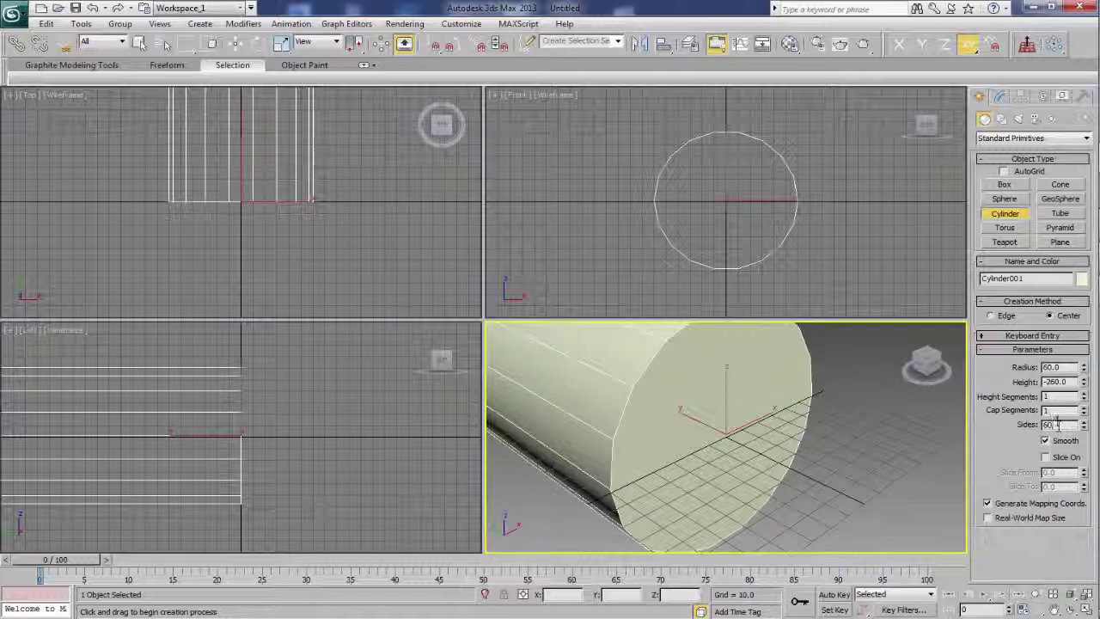
pyautogui.click(1058, 410)
pyautogui.click(663, 432)
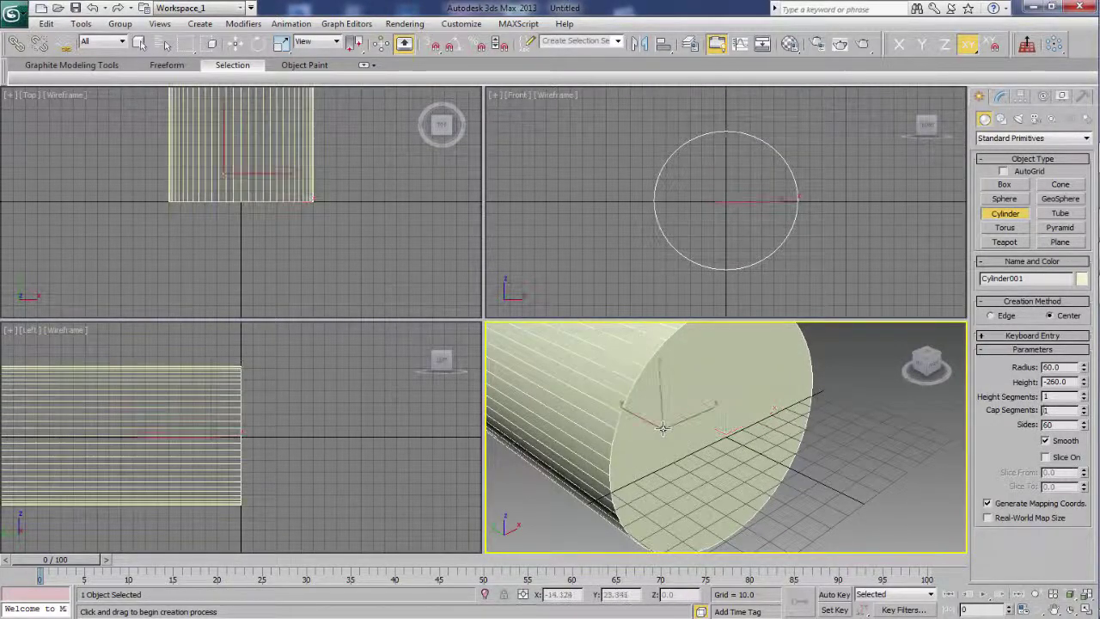
pyautogui.press('w')
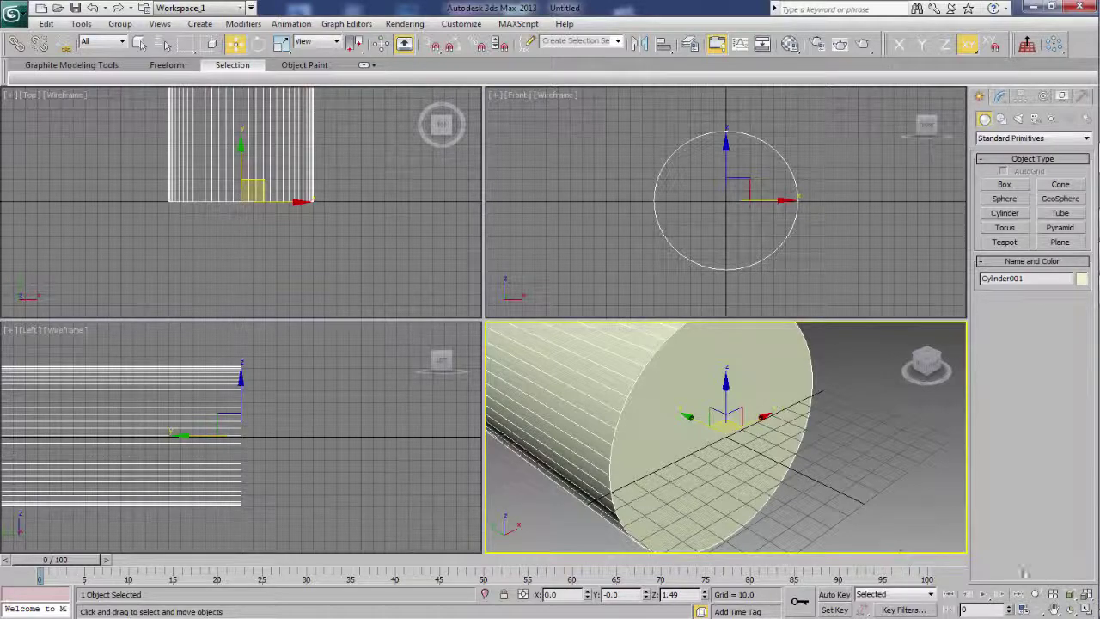
# Maximize the Perspective view and move the cylinder to Y -113.64, Z 61.456
pyautogui.click(1084, 610)
pyautogui.scroll(-2, 481, 348)
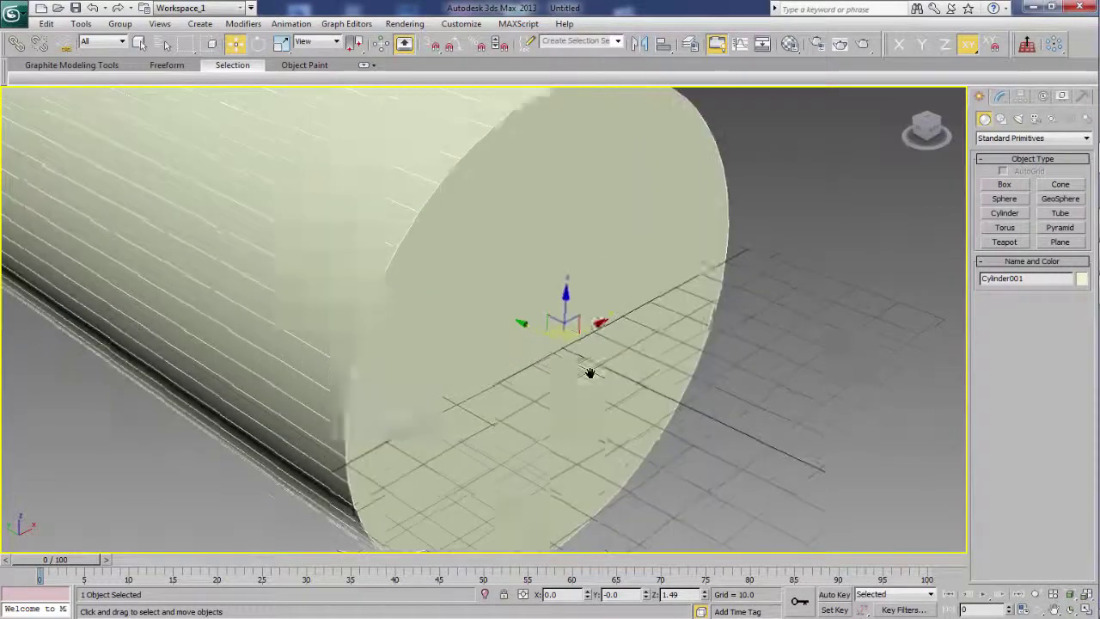
pyautogui.scroll(-4, 553, 362)
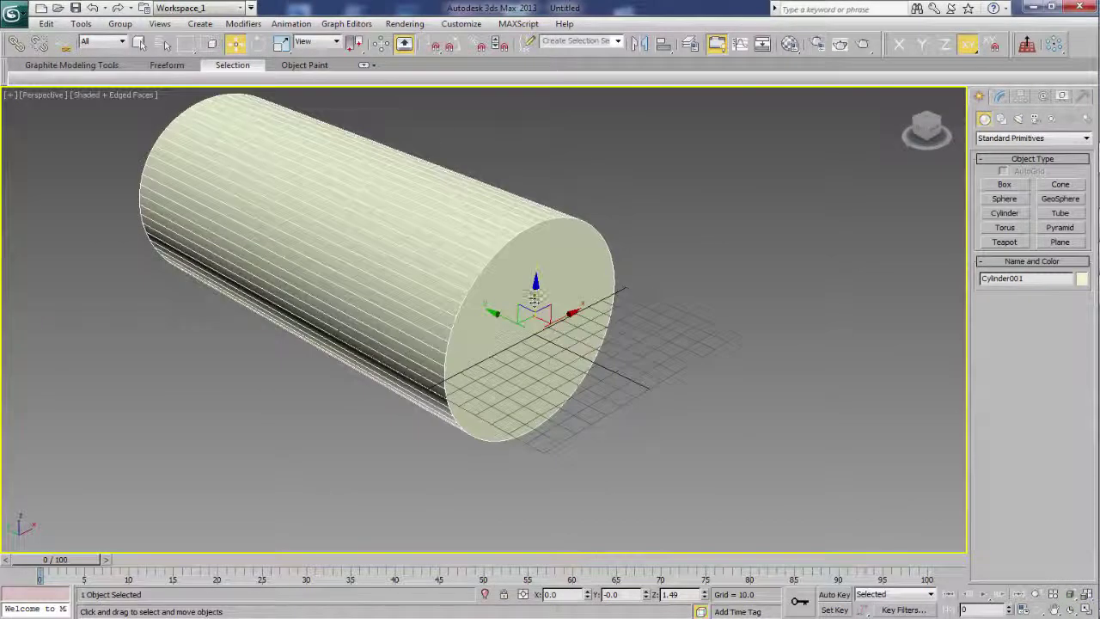
pyautogui.moveTo(534, 300); pyautogui.dragTo(517, 182)
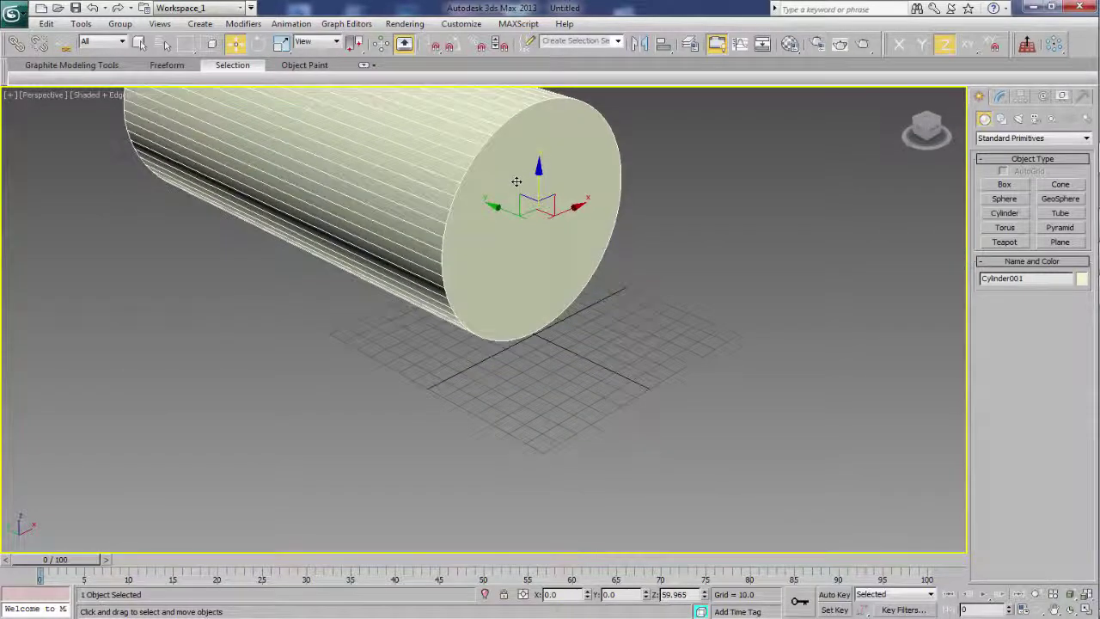
pyautogui.moveTo(621, 376)
pyautogui.keyDown('alt'); pyautogui.mouseDown(button='middle')
pyautogui.moveTo(552, 392)
pyautogui.moveTo(562, 410)
pyautogui.moveTo(573, 211)
pyautogui.mouseUp(button='middle'); pyautogui.keyUp('alt')
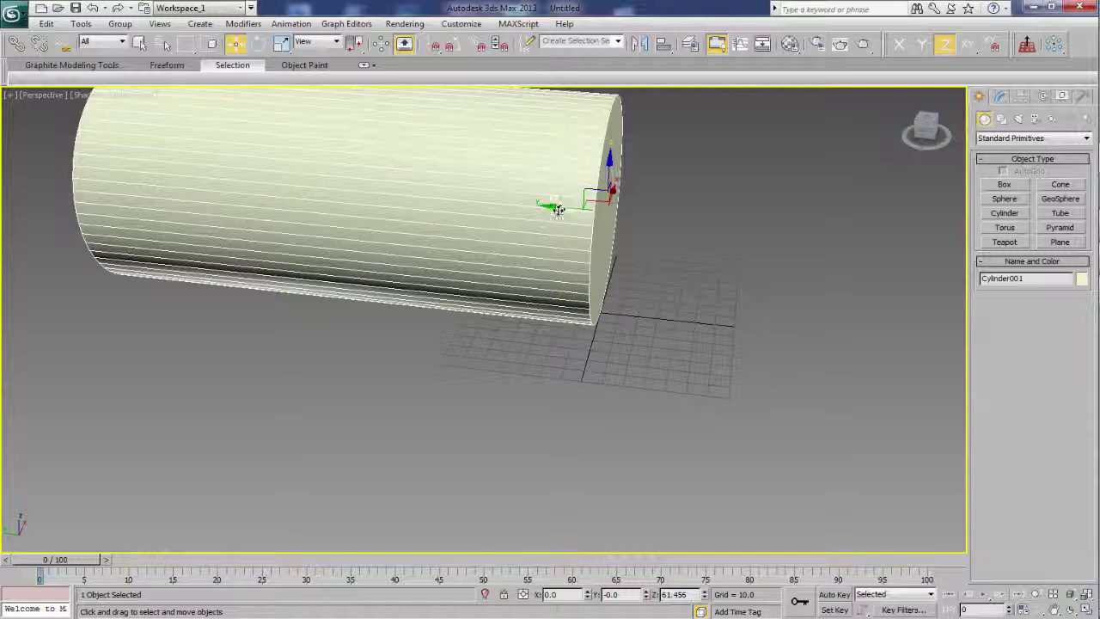
pyautogui.moveTo(558, 210); pyautogui.dragTo(788, 249)
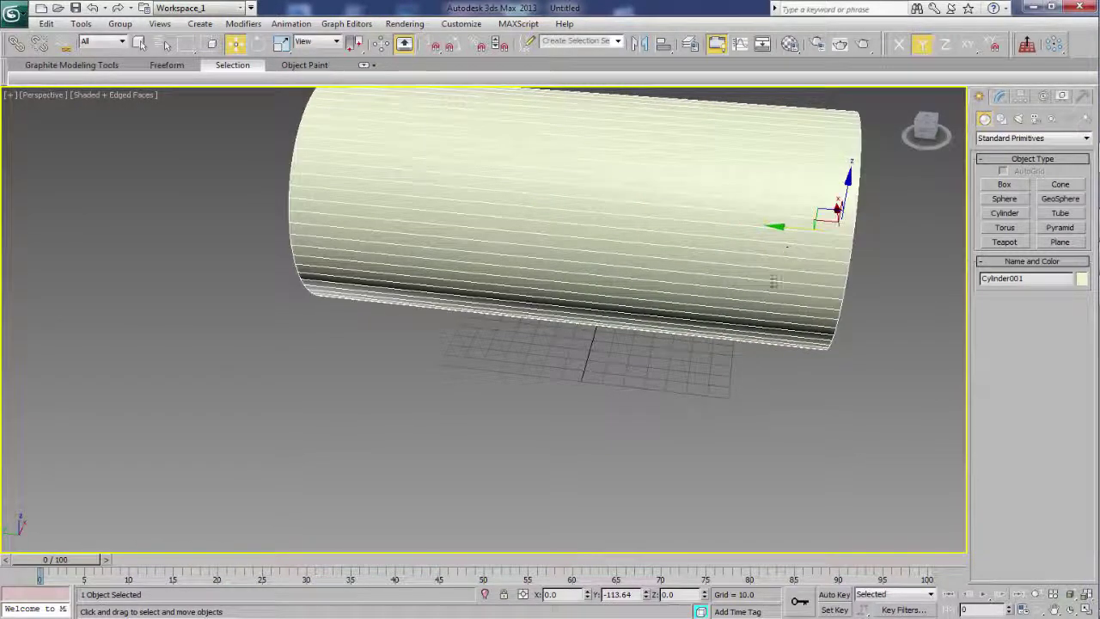
pyautogui.moveTo(720, 378)
pyautogui.keyDown('alt'); pyautogui.mouseDown(button='middle')
pyautogui.moveTo(594, 363)
pyautogui.moveTo(471, 417)
pyautogui.moveTo(486, 407)
pyautogui.moveTo(362, 427)
pyautogui.mouseUp(button='middle'); pyautogui.keyUp('alt')
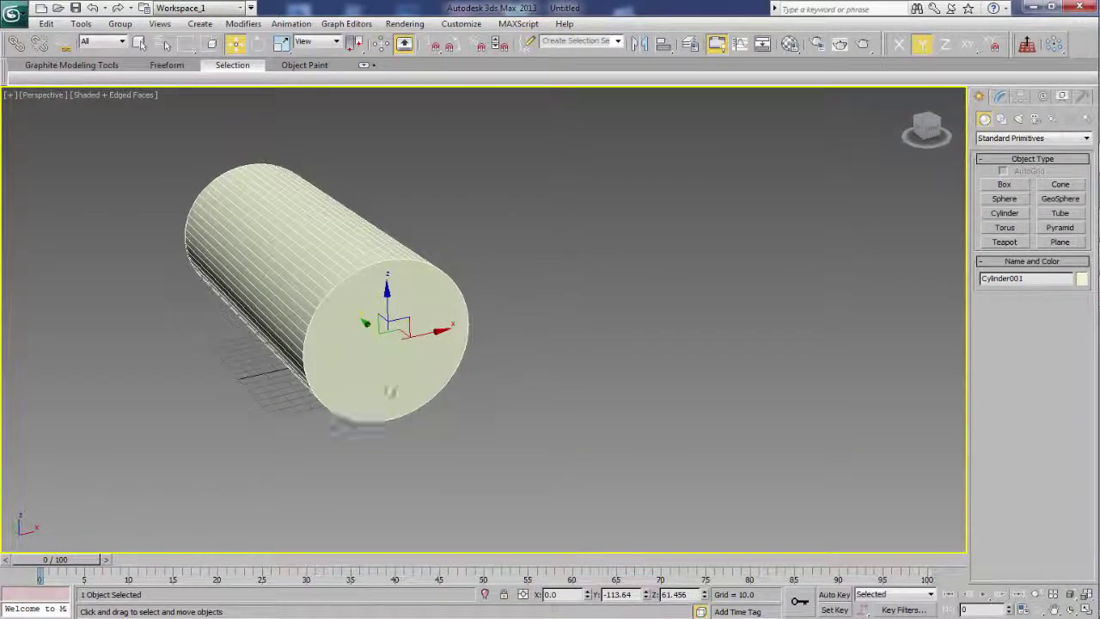
# Convert the cylinder to an Editable Poly and switch to Polygon level
pyautogui.rightClick(348, 324)
pyautogui.moveTo(373, 448)
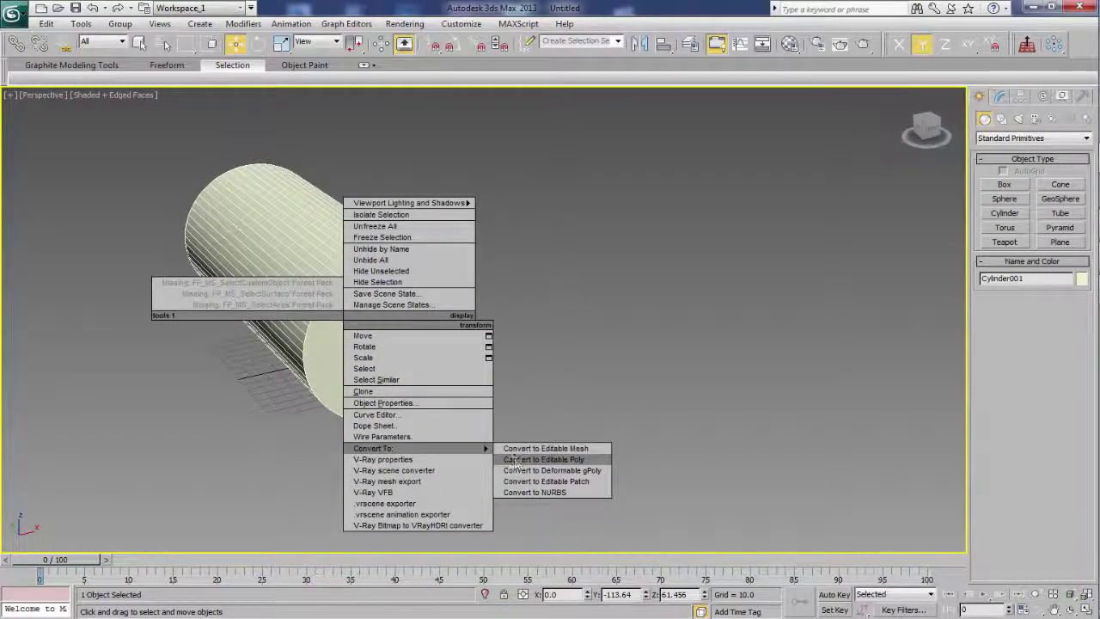
pyautogui.click(518, 459)
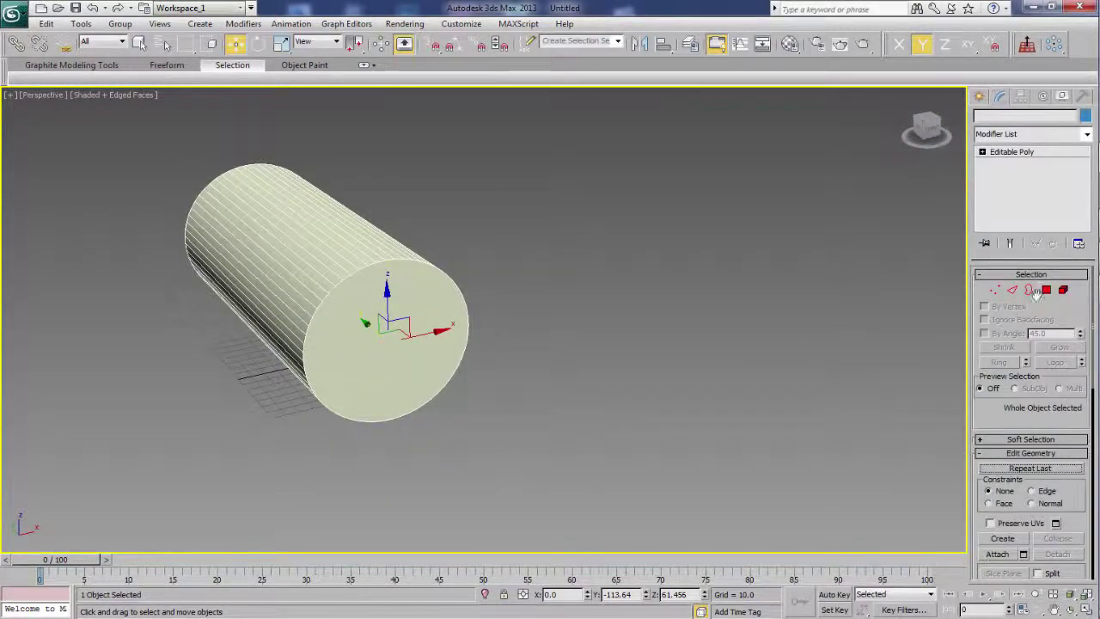
pyautogui.click(1039, 294)
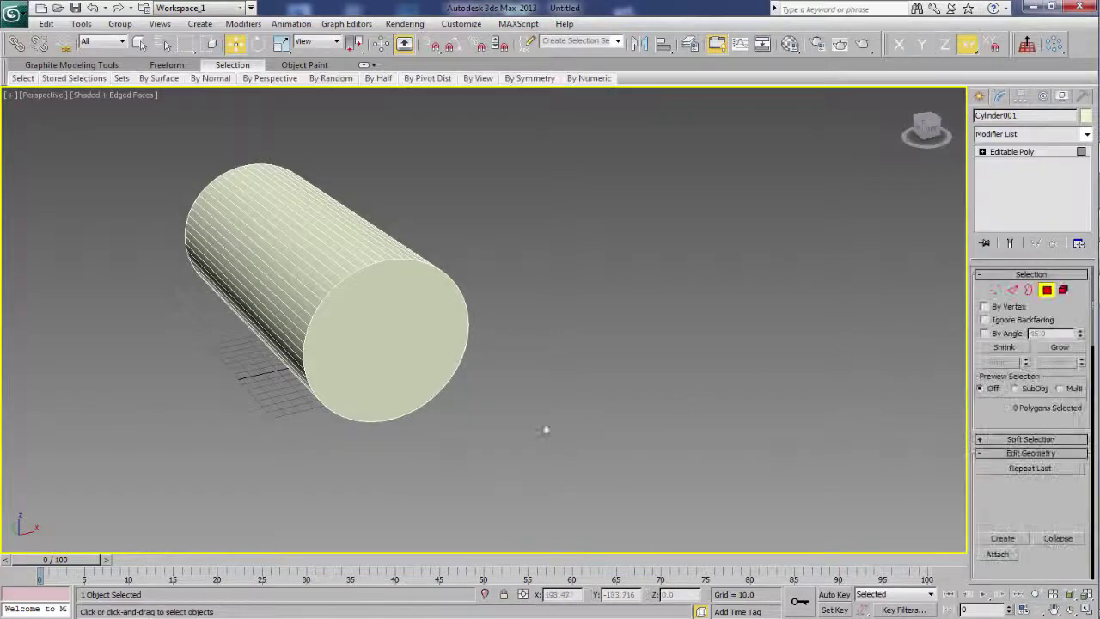
pyautogui.moveTo(545, 432)
pyautogui.keyDown('alt'); pyautogui.mouseDown(button='middle')
pyautogui.moveTo(675, 432)
pyautogui.moveTo(460, 321)
pyautogui.mouseUp(button='middle'); pyautogui.keyUp('alt')
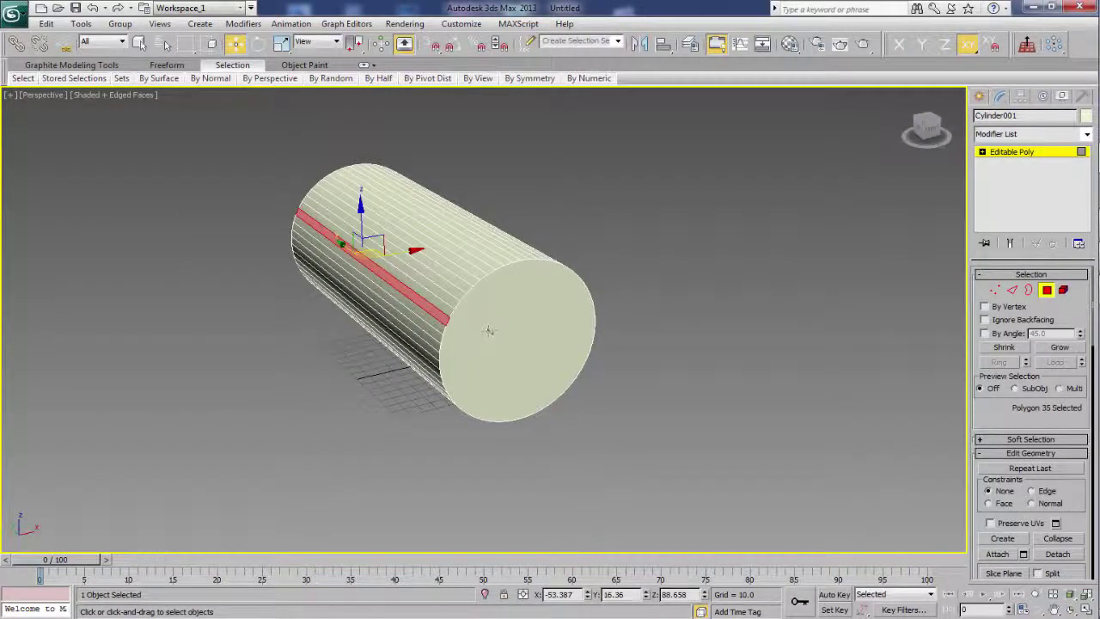
# Select both end caps and delete them, leaving an open-ended tube
pyautogui.click(486, 330)
pyautogui.moveTo(380, 373)
pyautogui.keyDown('alt'); pyautogui.mouseDown(button='middle')
pyautogui.moveTo(540, 398)
pyautogui.moveTo(581, 391)
pyautogui.moveTo(446, 464)
pyautogui.moveTo(409, 453)
pyautogui.mouseUp(button='middle'); pyautogui.keyUp('alt')
pyautogui.keyDown('ctrl'); pyautogui.click(328, 439); pyautogui.keyUp('ctrl')
pyautogui.keyDown('alt'); pyautogui.moveTo(355, 381); pyautogui.dragTo(347, 343, button='middle'); pyautogui.keyUp('alt')
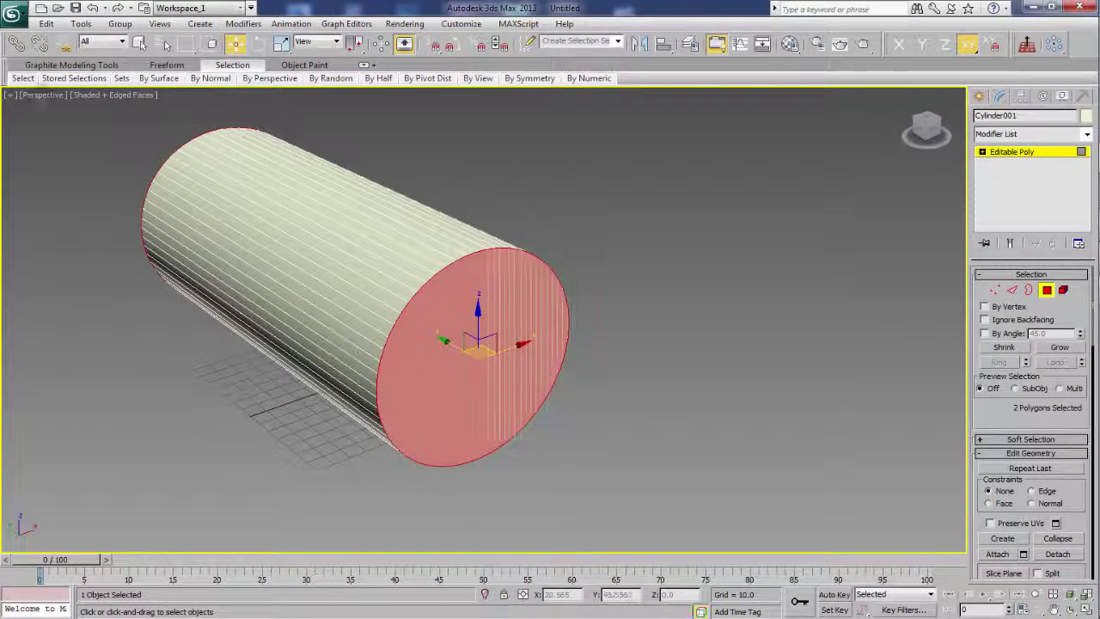
pyautogui.click(45, 24)
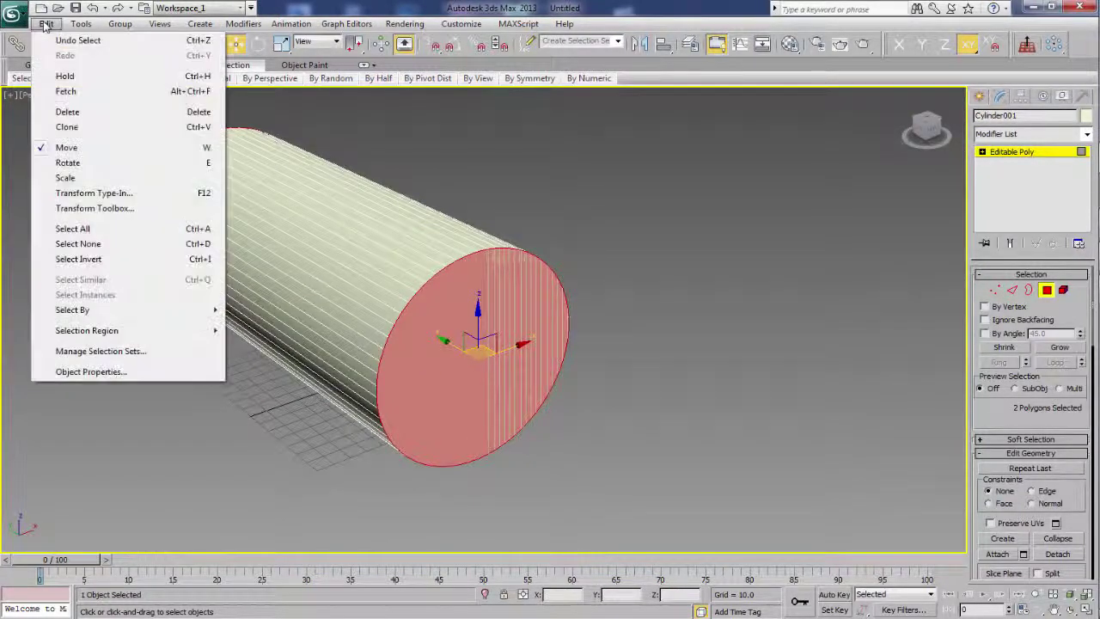
pyautogui.click(67, 113)
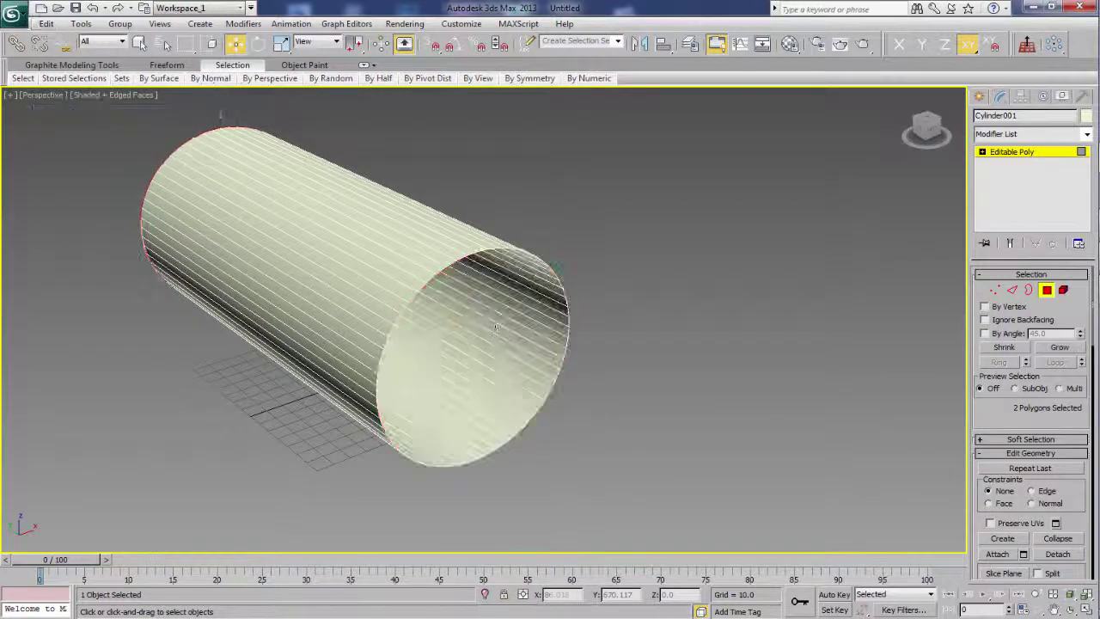
pyautogui.click(1014, 152)
pyautogui.click(1087, 134)
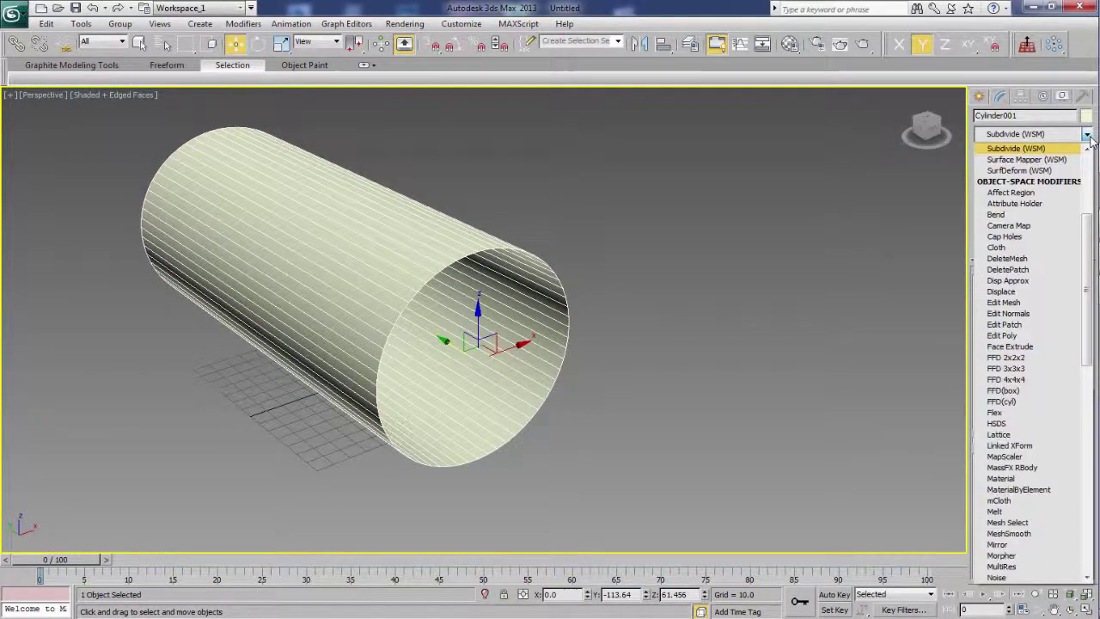
# Apply a Shell modifier to the tube with outer amount 0 and inner amount 5.0
pyautogui.write('sh')
pyautogui.click(1037, 182)
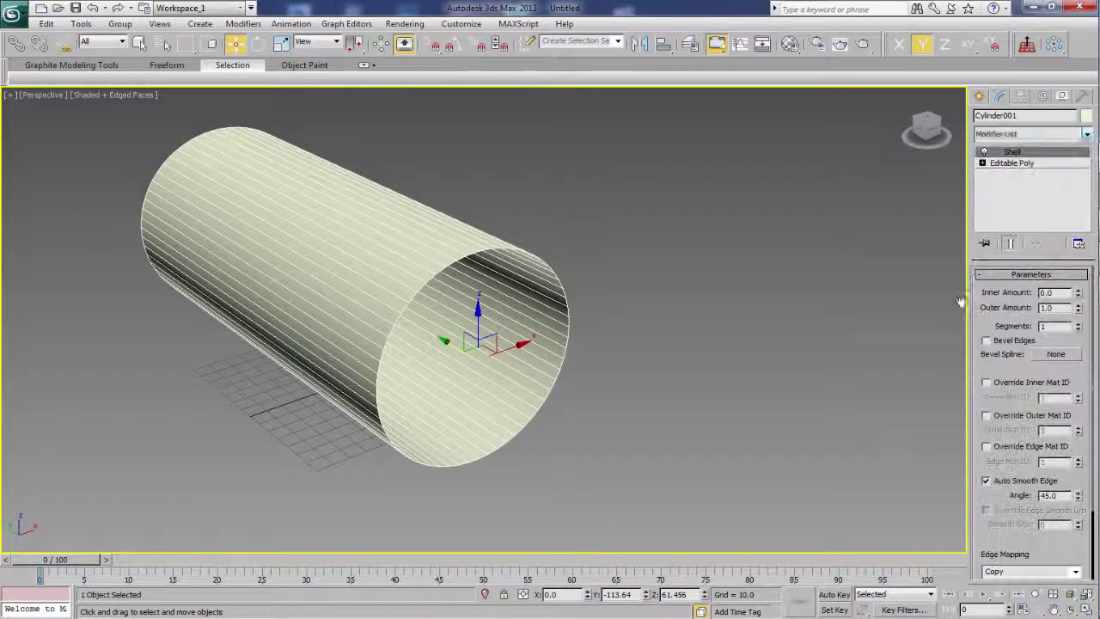
pyautogui.rightClick(1078, 310)
pyautogui.moveTo(584, 432)
pyautogui.keyDown('alt'); pyautogui.mouseDown(button='middle')
pyautogui.moveTo(643, 400)
pyautogui.moveTo(648, 410)
pyautogui.mouseUp(button='middle'); pyautogui.keyUp('alt')
pyautogui.scroll(4, 670, 409)
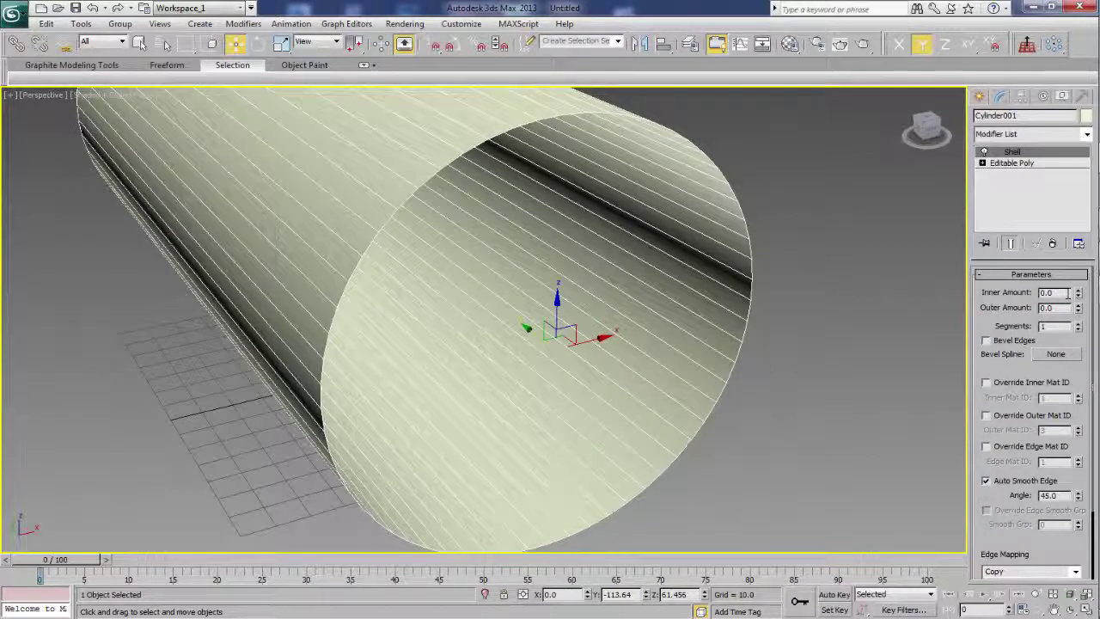
pyautogui.write('5')
pyautogui.press('Return')
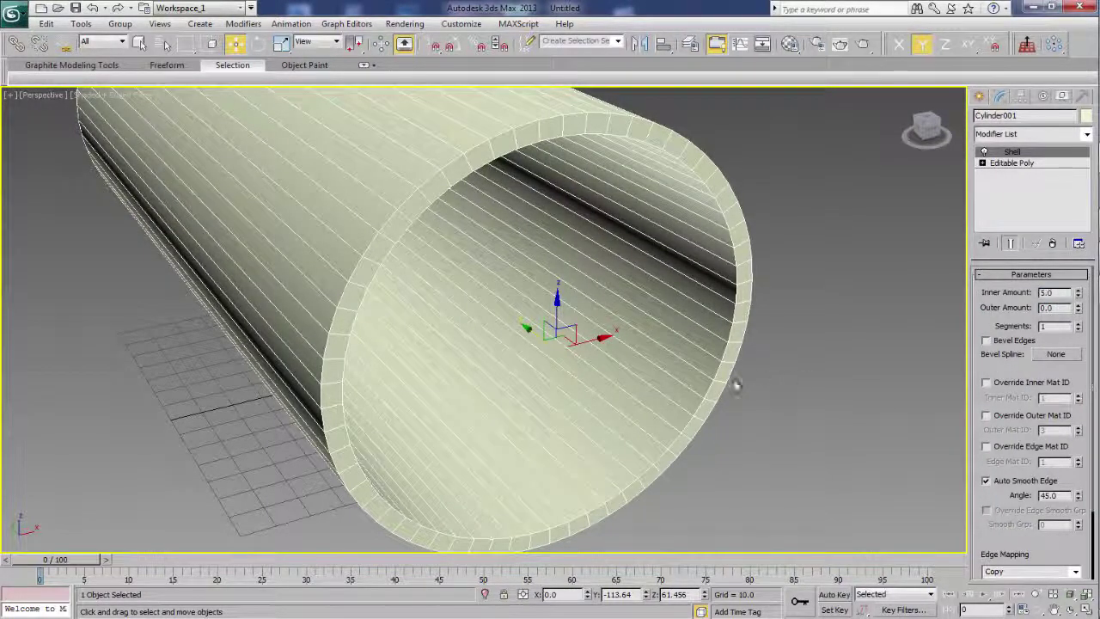
# Orbit and zoom around the shelled tube to inspect its wall thickness
pyautogui.scroll(-3, 731, 385)
pyautogui.scroll(-5, 696, 386)
pyautogui.moveTo(621, 400)
pyautogui.keyDown('alt'); pyautogui.mouseDown(button='middle')
pyautogui.moveTo(560, 343)
pyautogui.moveTo(611, 376)
pyautogui.mouseUp(button='middle'); pyautogui.keyUp('alt')
pyautogui.scroll(4, 510, 350)
pyautogui.scroll(2, 510, 351)
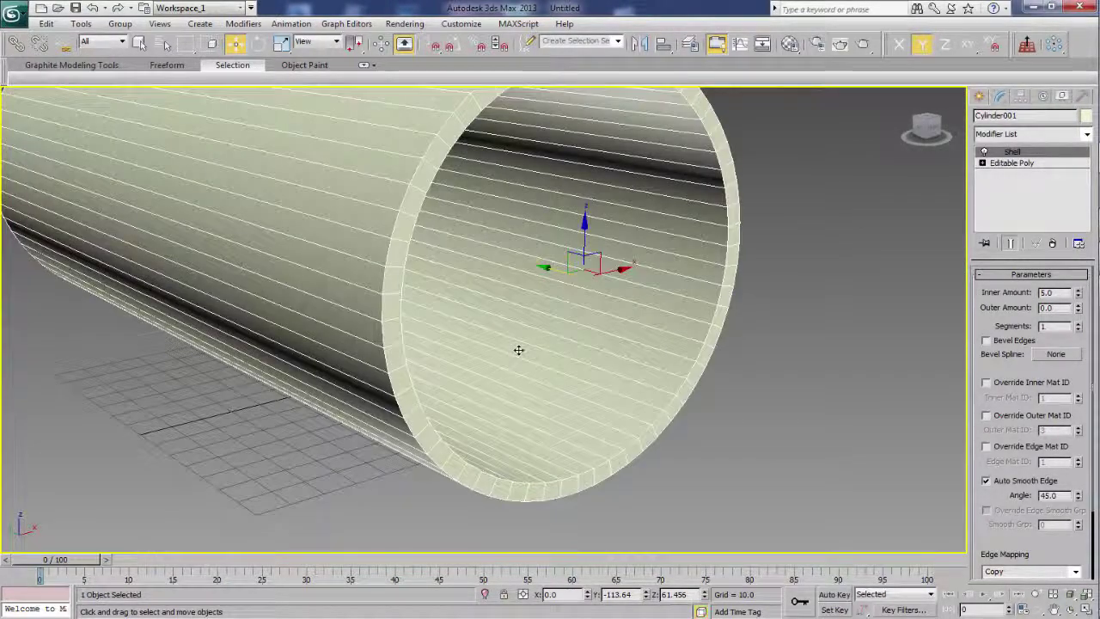
pyautogui.scroll(-3, 534, 350)
pyautogui.moveTo(535, 352)
pyautogui.keyDown('alt'); pyautogui.mouseDown(button='middle')
pyautogui.moveTo(455, 335)
pyautogui.moveTo(521, 372)
pyautogui.mouseUp(button='middle'); pyautogui.keyUp('alt')
pyautogui.scroll(-1, 520, 371)
pyautogui.scroll(-1, 529, 383)
pyautogui.scroll(-3, 541, 395)
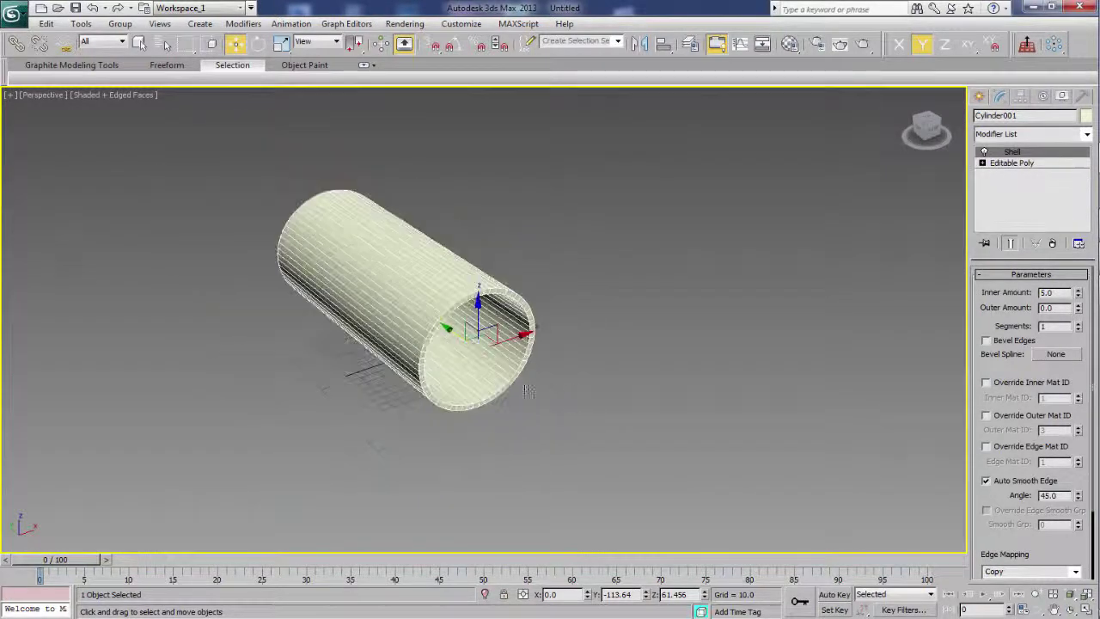
pyautogui.click(979, 96)
# Draw a box beside the hollow tube
pyautogui.click(1004, 184)
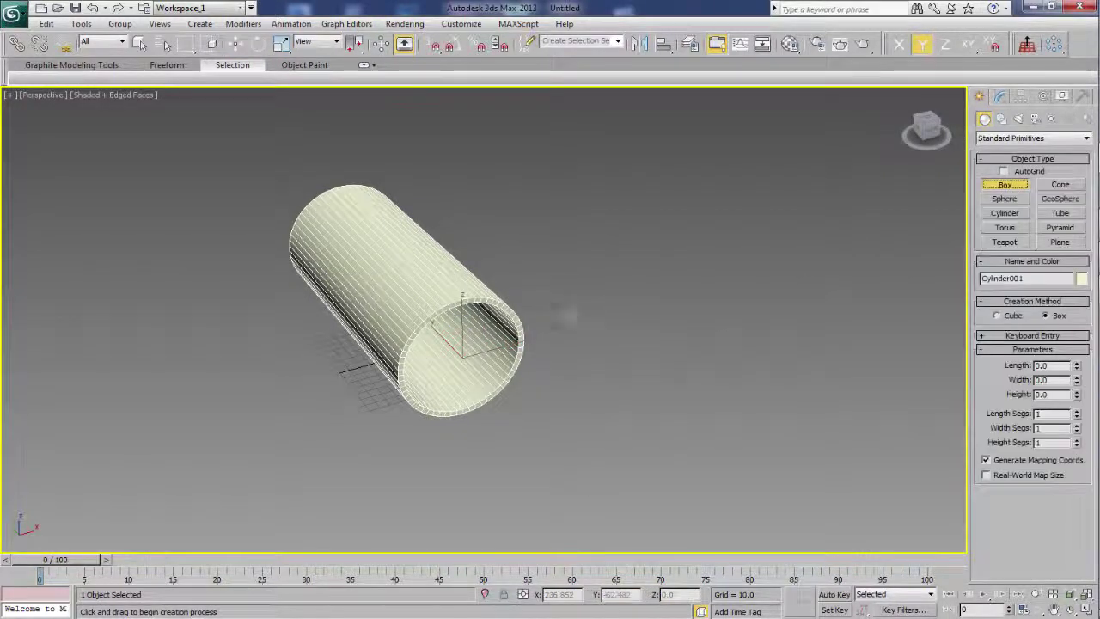
pyautogui.moveTo(547, 280); pyautogui.dragTo(744, 307)
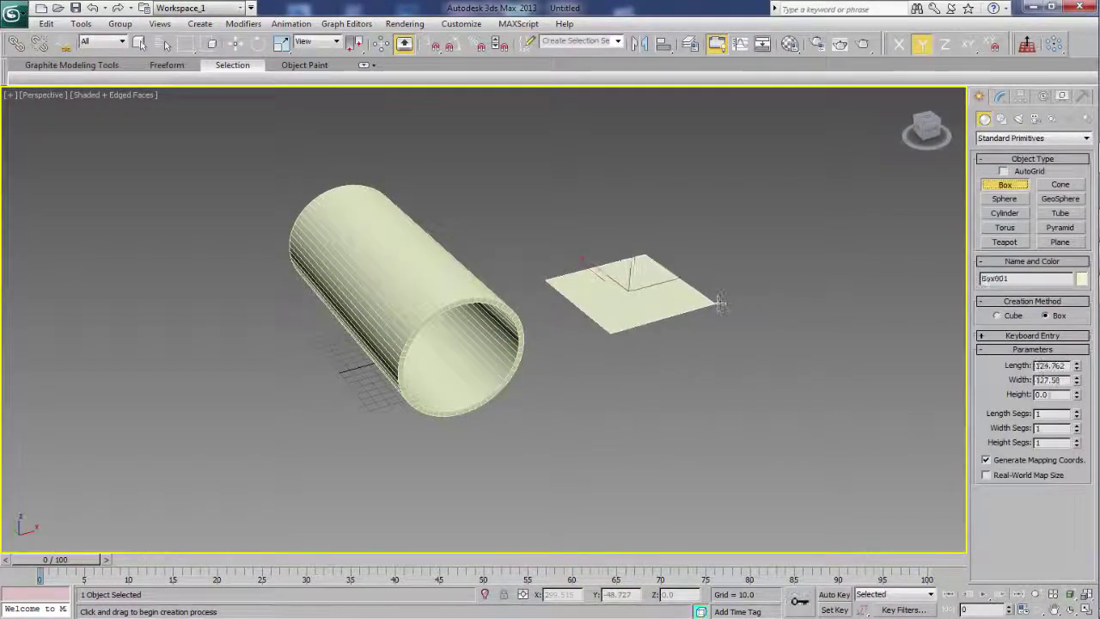
pyautogui.click(710, 206)
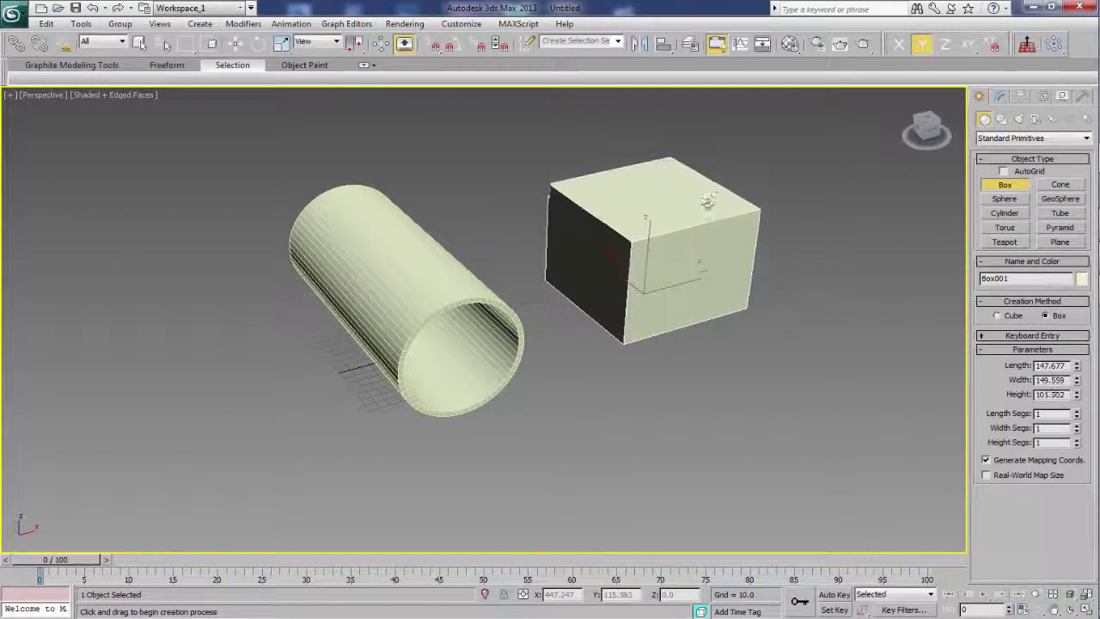
pyautogui.rightClick(709, 242)
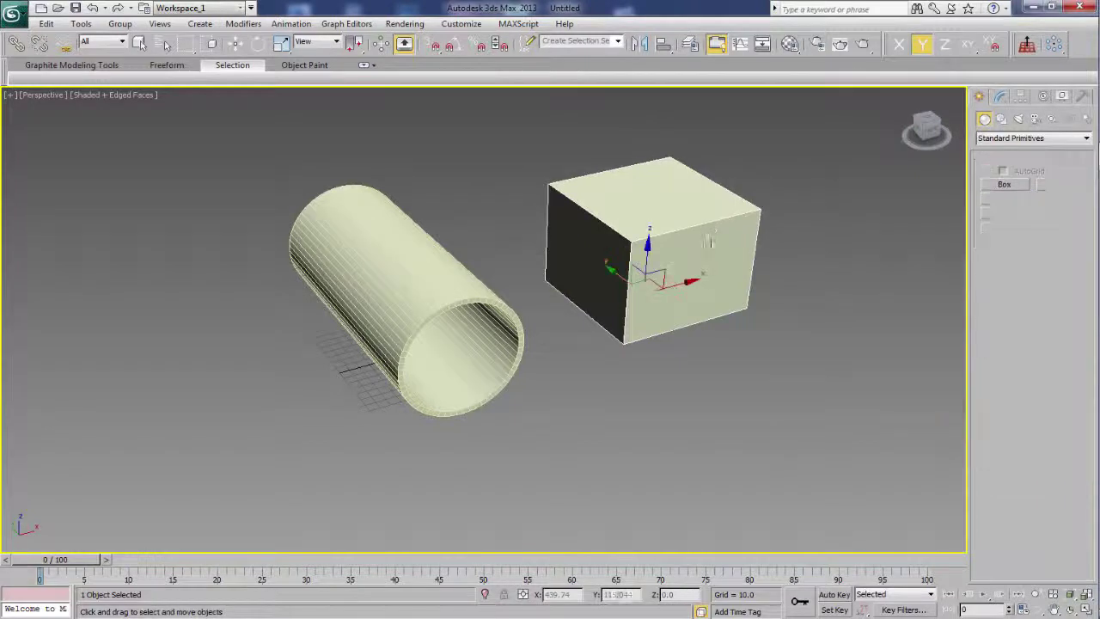
# Set the box's Length, Width and Height to 160 each
pyautogui.click(999, 97)
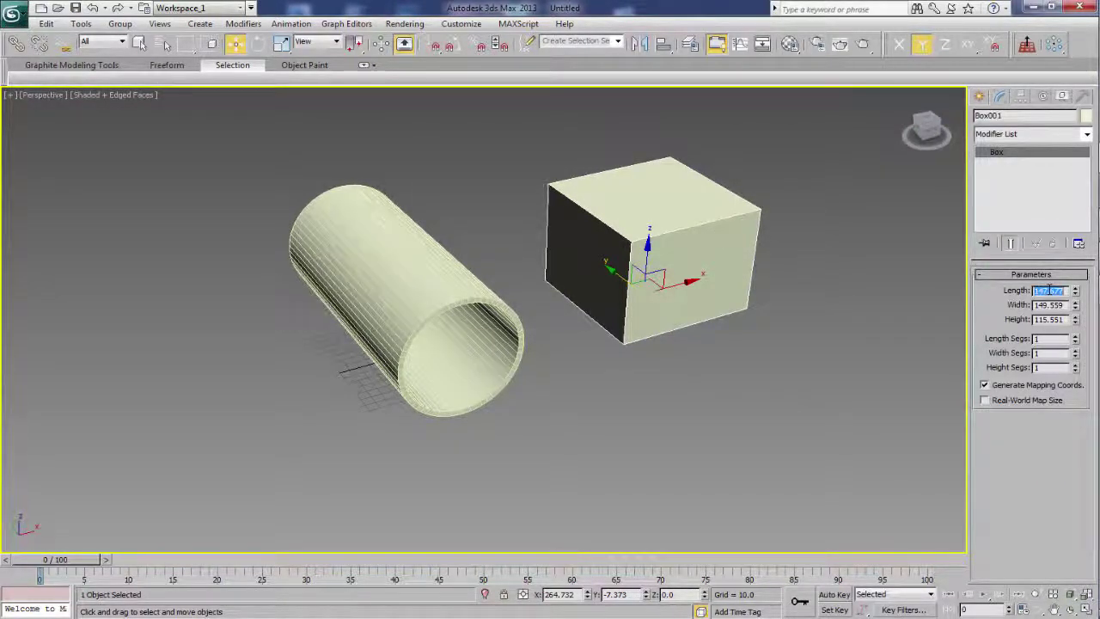
pyautogui.press('Tab')
pyautogui.write('160')
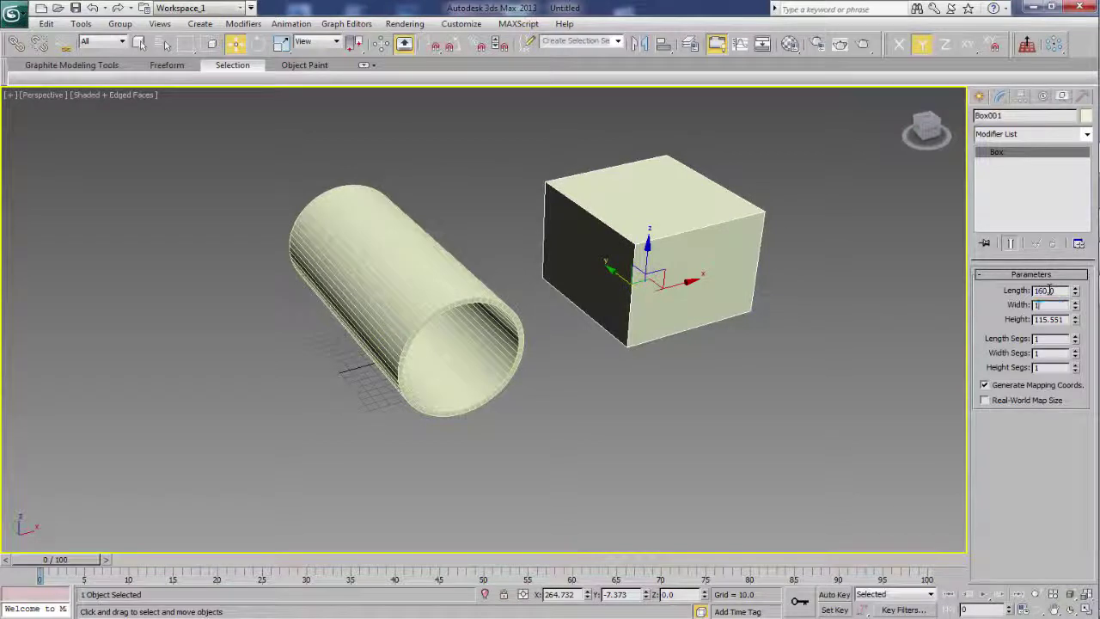
pyautogui.press('Tab')
pyautogui.write('60')
pyautogui.press('Tab')
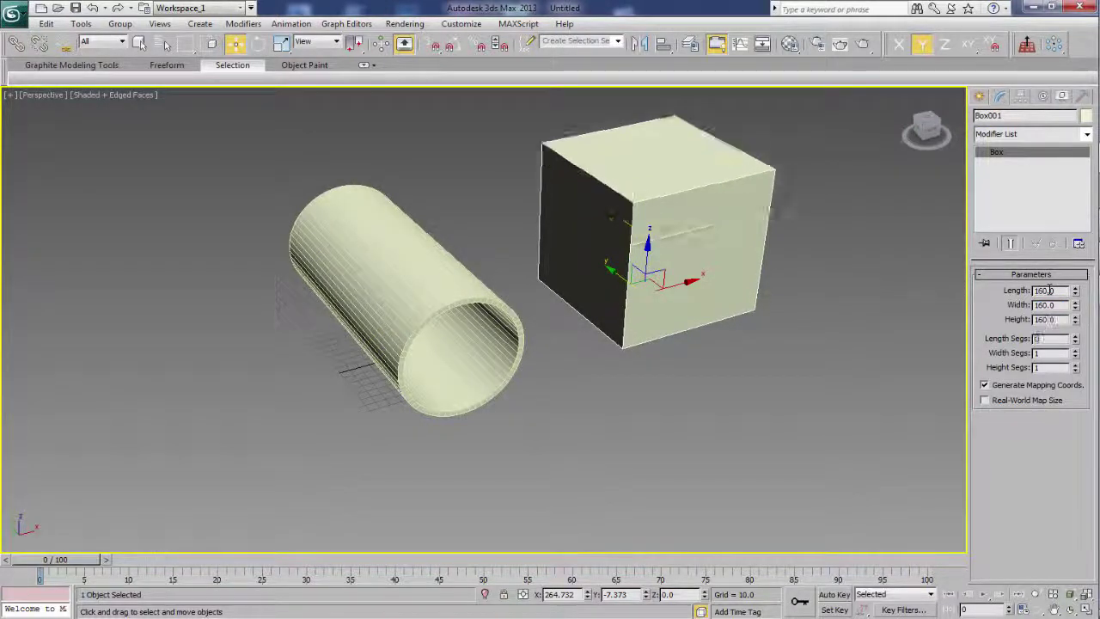
pyautogui.moveTo(805, 339)
pyautogui.mouseDown(button='middle')
pyautogui.moveTo(733, 385)
pyautogui.moveTo(645, 363)
pyautogui.mouseUp(button='middle')
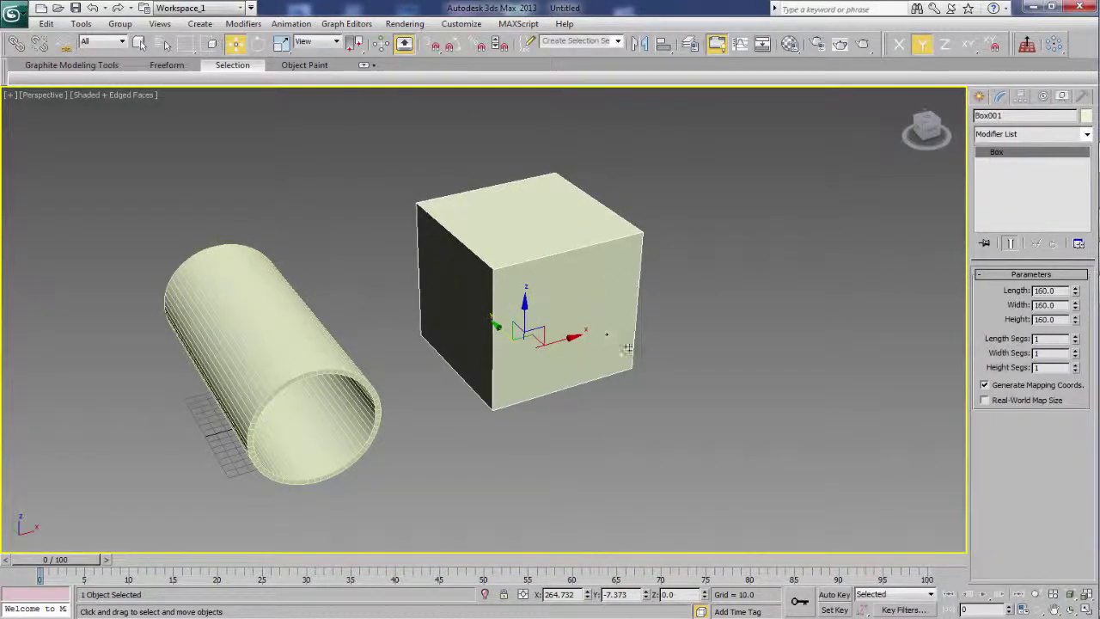
pyautogui.keyDown('alt'); pyautogui.moveTo(645, 296); pyautogui.dragTo(699, 355, button='middle'); pyautogui.keyUp('alt')
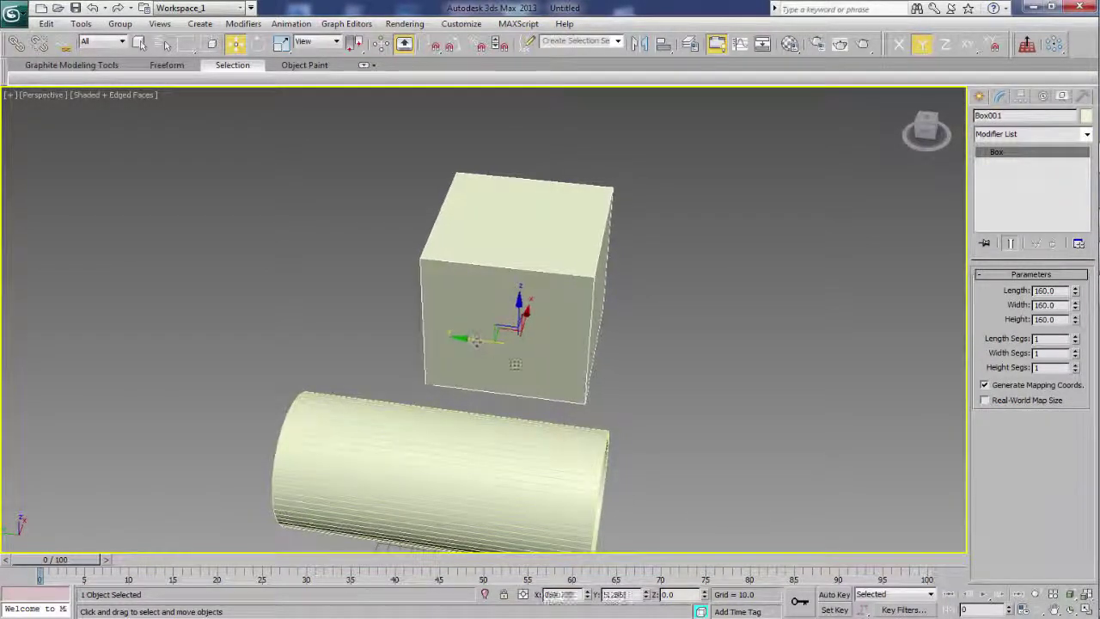
pyautogui.moveTo(483, 344)
pyautogui.keyDown('alt'); pyautogui.mouseDown(button='middle')
pyautogui.moveTo(608, 366)
pyautogui.moveTo(513, 350)
pyautogui.moveTo(550, 284)
pyautogui.mouseUp(button='middle'); pyautogui.keyUp('alt')
# Convert the cube to Editable Poly and delete its front face
pyautogui.rightClick(555, 266)
pyautogui.moveTo(584, 394)
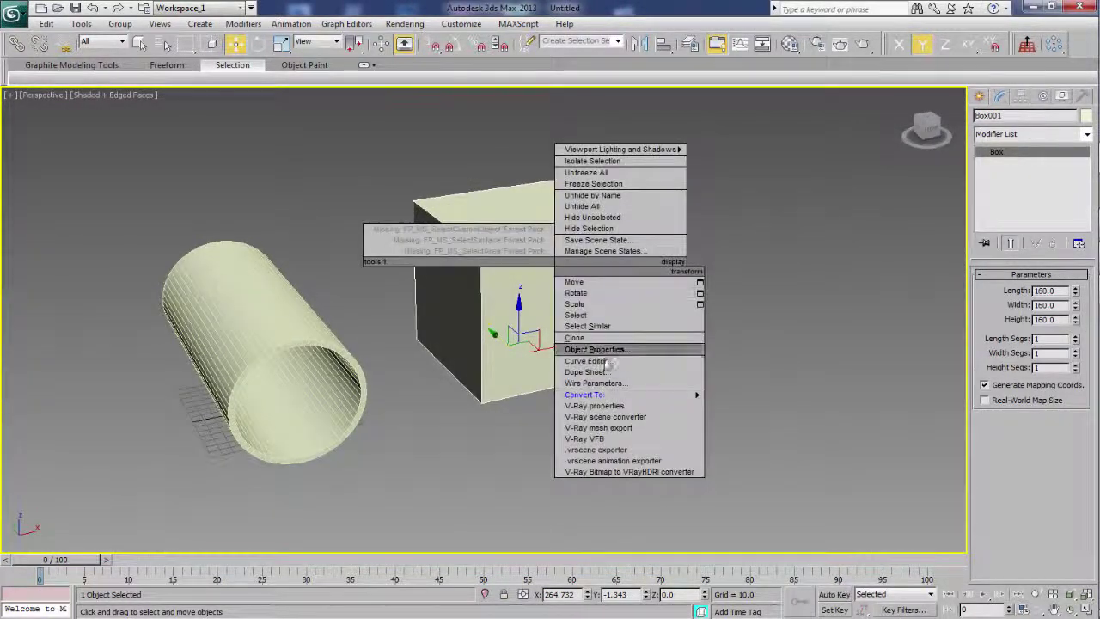
pyautogui.click(747, 405)
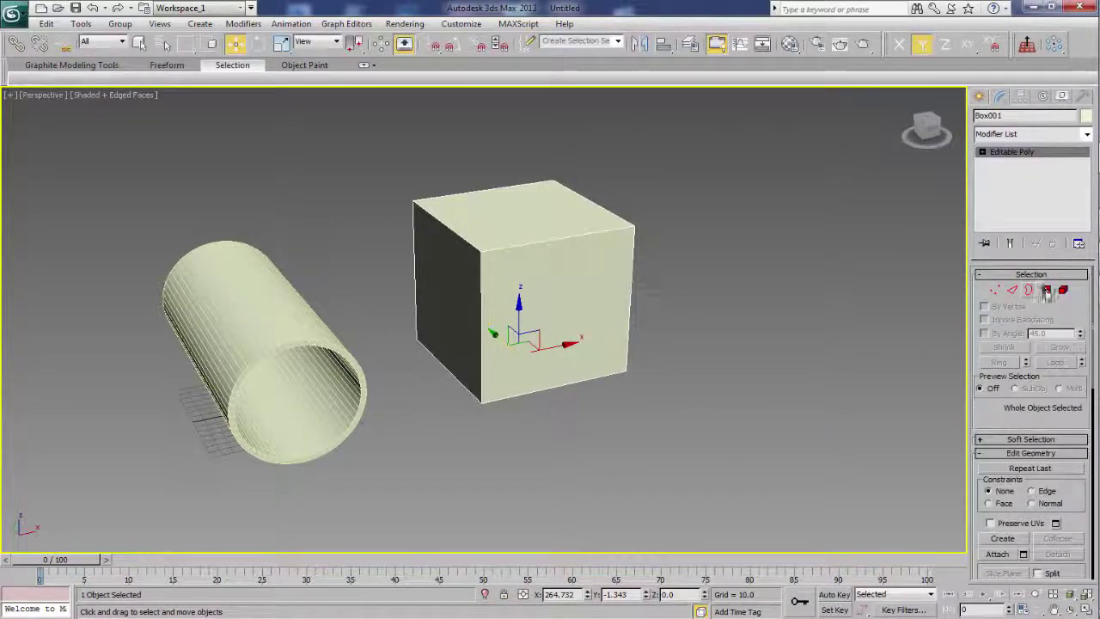
pyautogui.press('4')
pyautogui.click(558, 308)
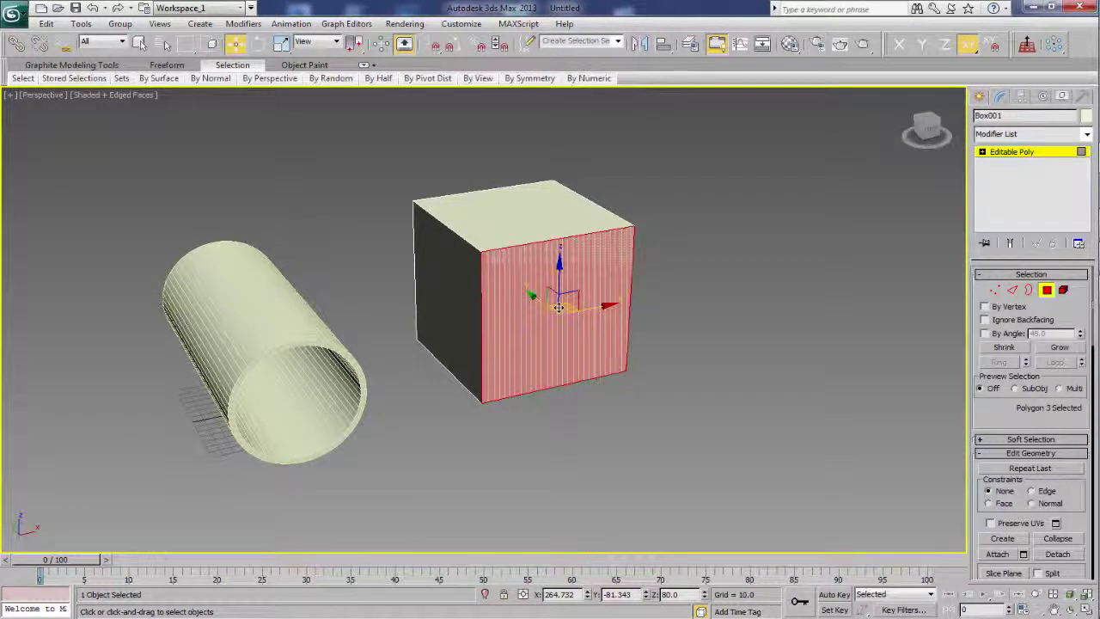
pyautogui.click(47, 24)
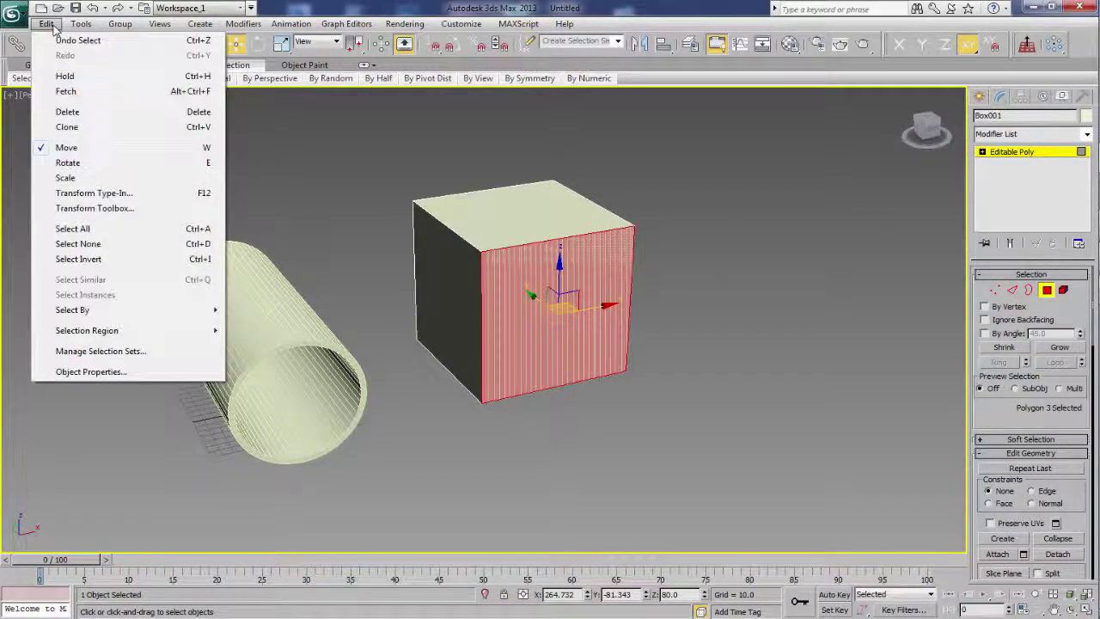
pyautogui.click(64, 108)
pyautogui.click(1060, 153)
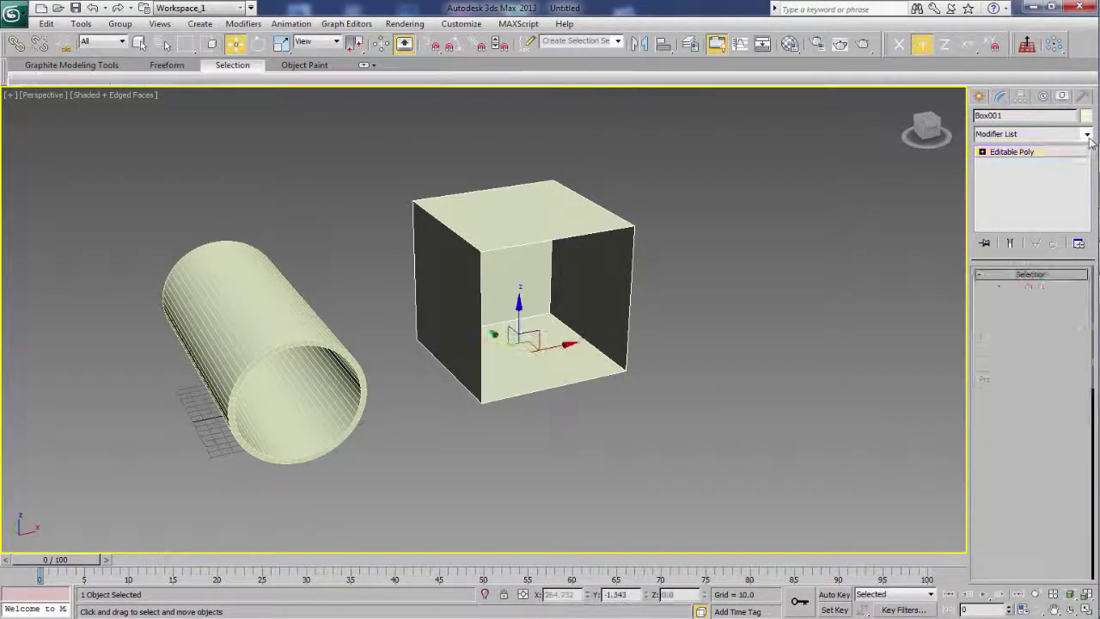
# Add a Shell modifier to the open box with Inner Amount 10.0
pyautogui.click(1087, 134)
pyautogui.write('sh')
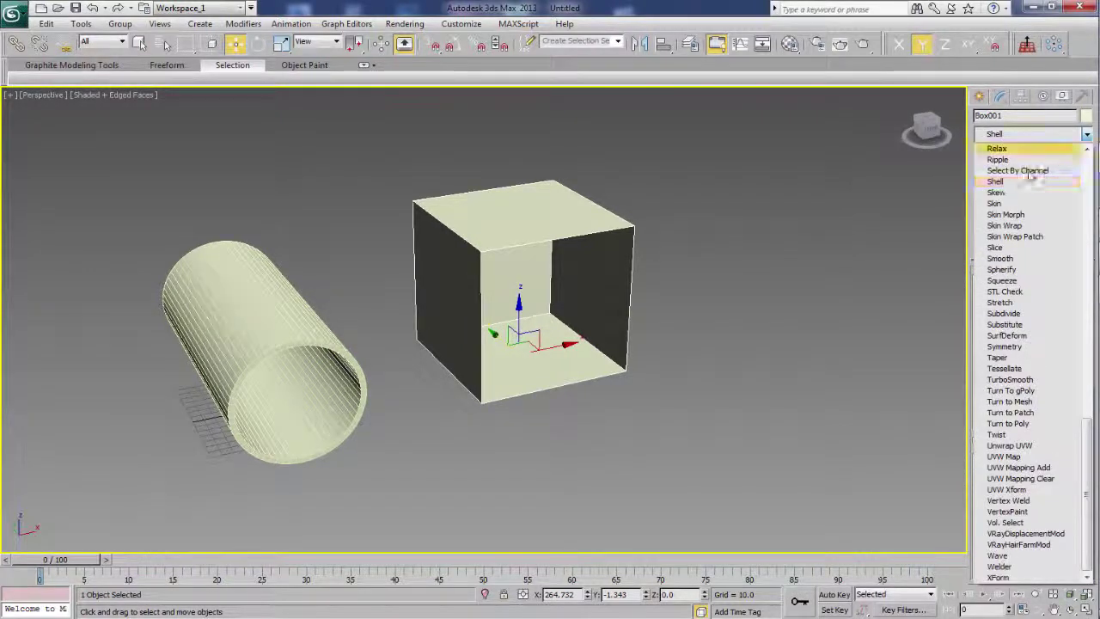
pyautogui.press('Return')
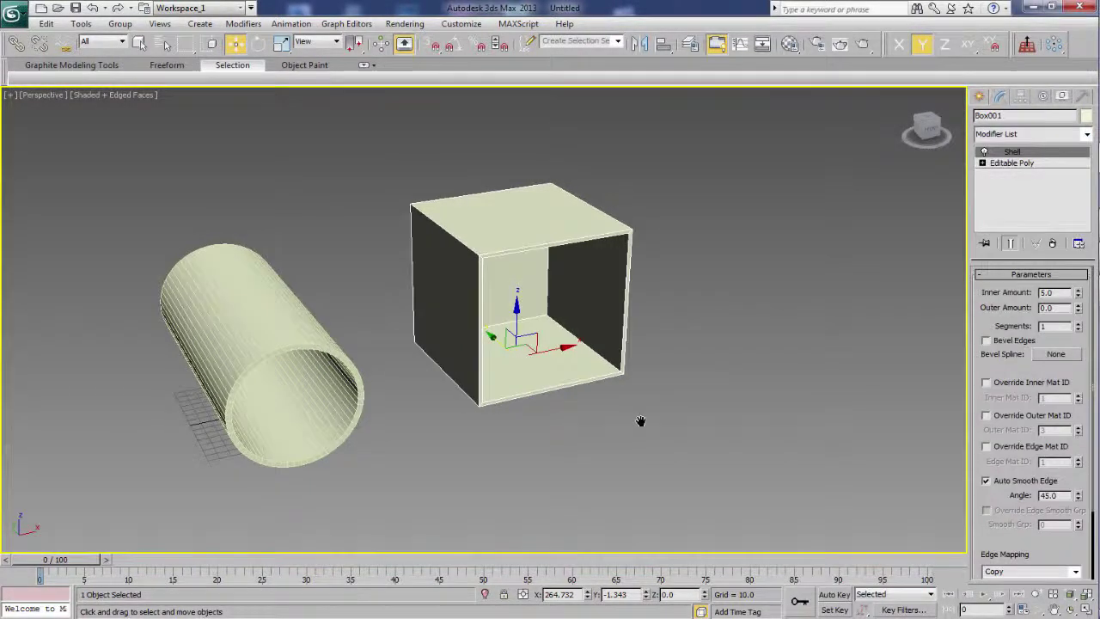
pyautogui.scroll(3, 639, 391)
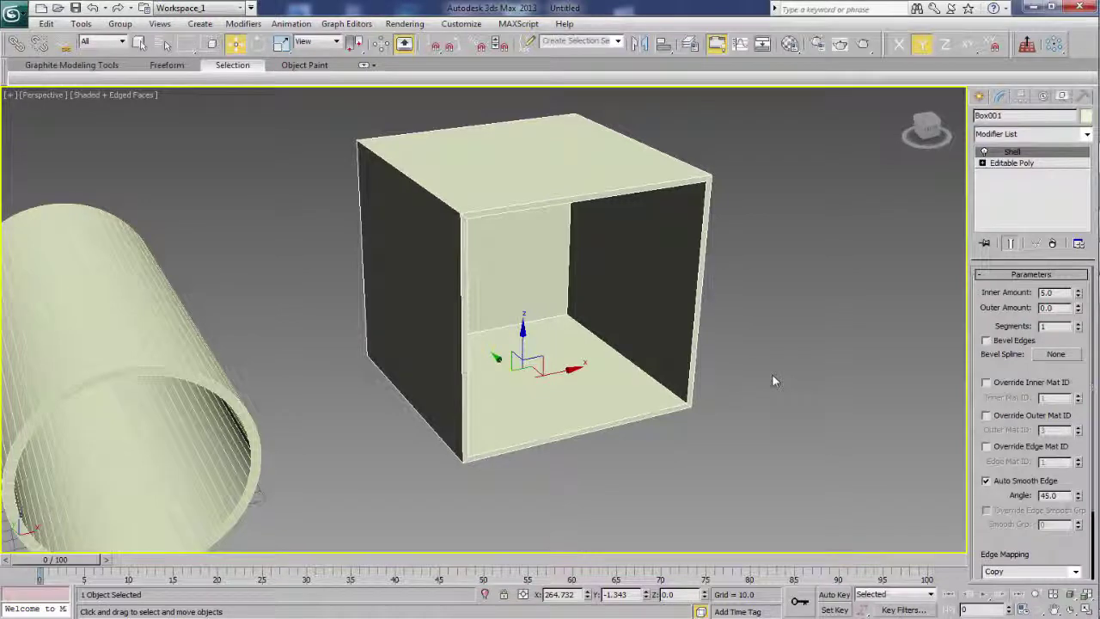
pyautogui.scroll(2, 771, 379)
pyautogui.scroll(2, 731, 398)
pyautogui.doubleClick(1066, 293)
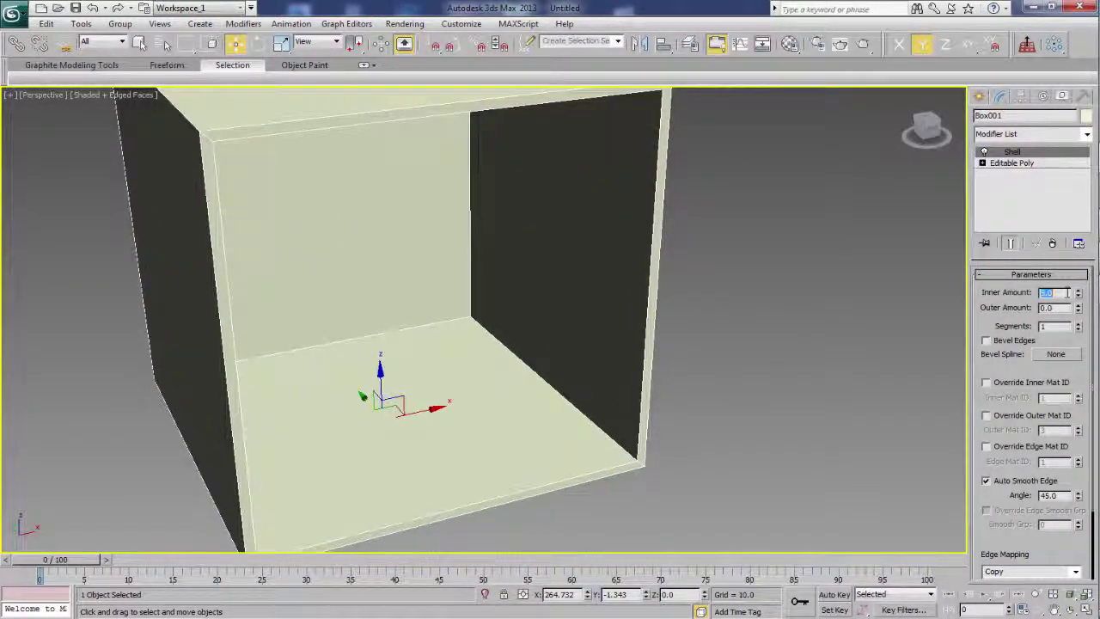
pyautogui.write('10')
pyautogui.press('Return')
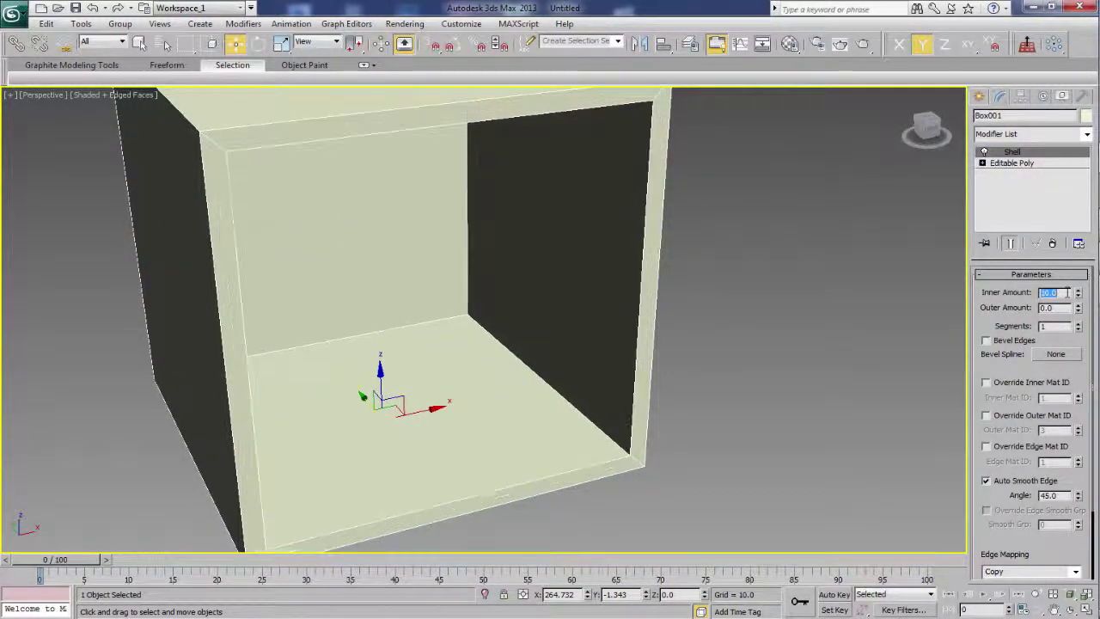
pyautogui.scroll(-2, 653, 421)
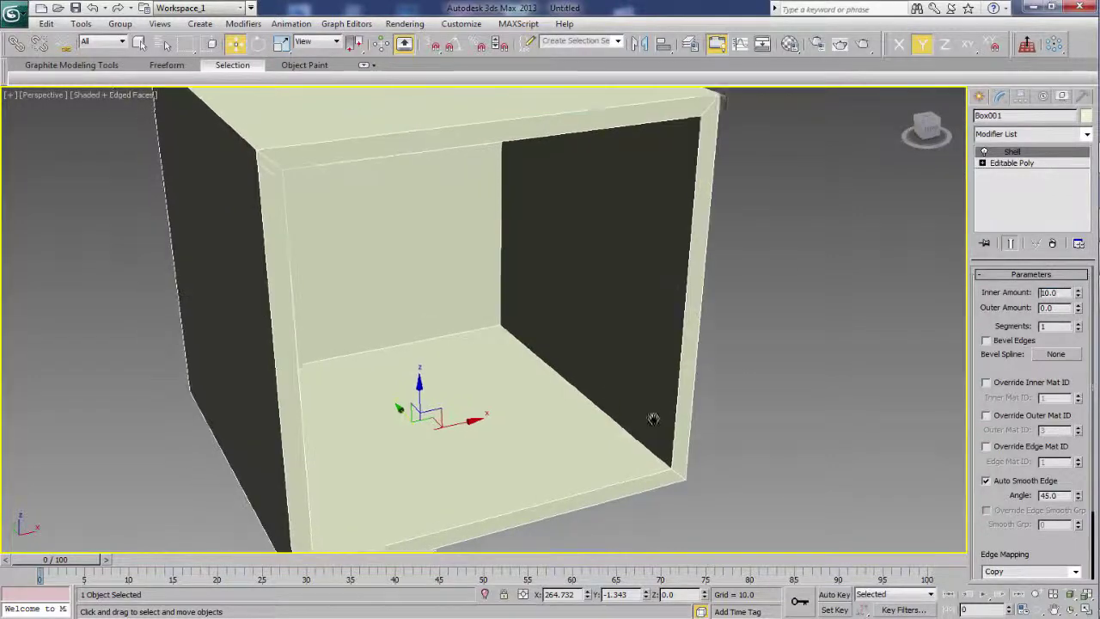
pyautogui.scroll(-2, 544, 406)
pyautogui.keyDown('alt'); pyautogui.moveTo(492, 404); pyautogui.dragTo(552, 443, button='middle'); pyautogui.keyUp('alt')
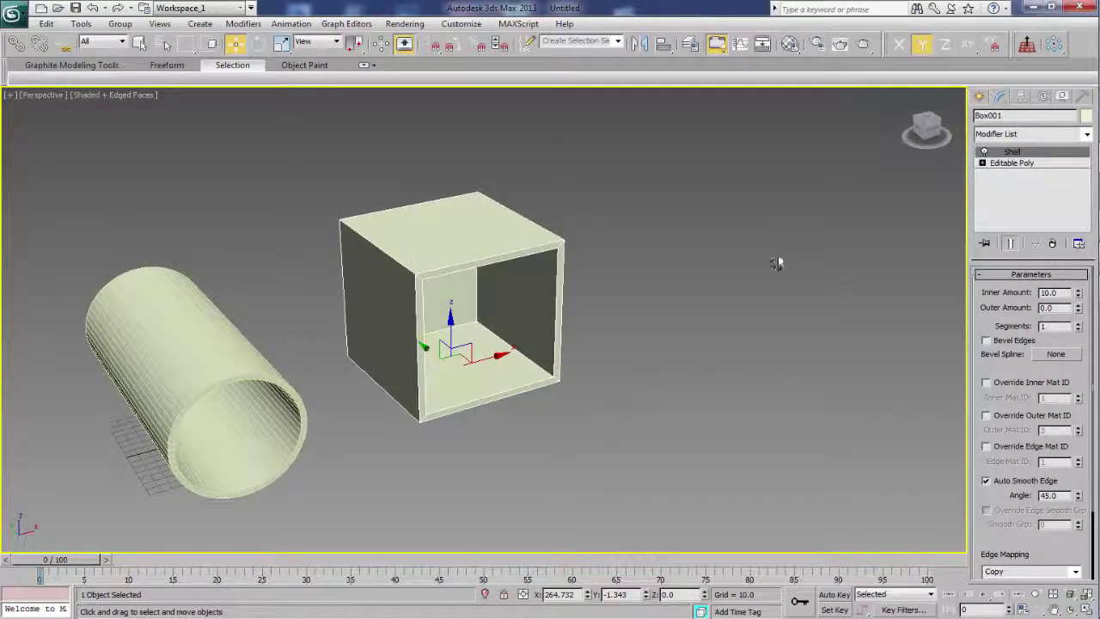
# Draw a flat plane to the right of the open box
pyautogui.click(980, 95)
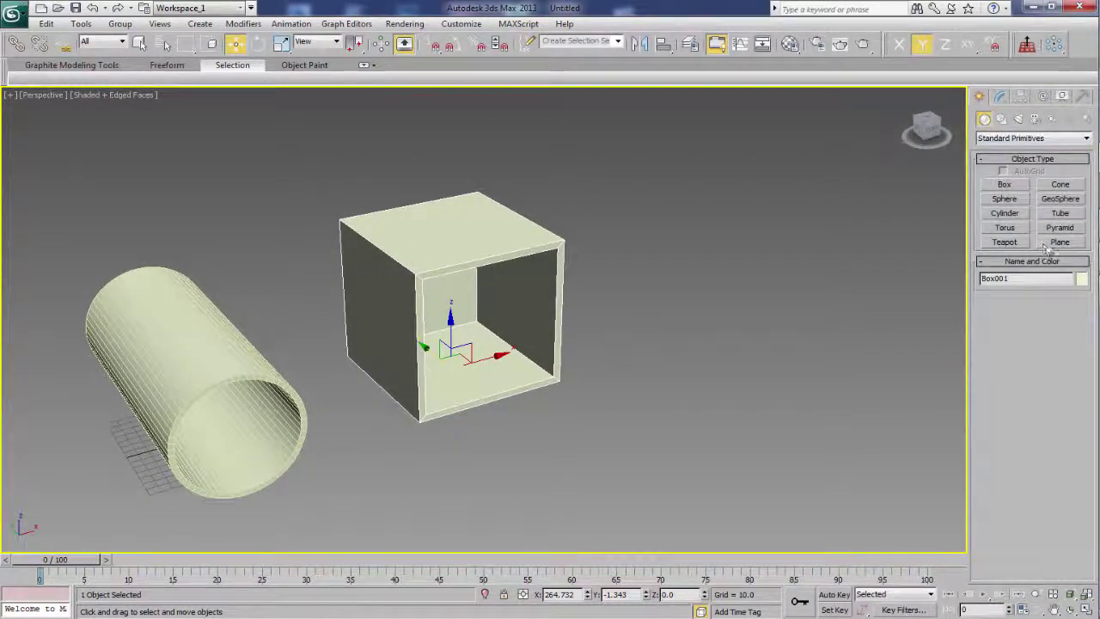
pyautogui.click(1053, 243)
pyautogui.moveTo(672, 375)
pyautogui.keyDown('alt'); pyautogui.mouseDown(button='middle')
pyautogui.moveTo(611, 388)
pyautogui.moveTo(628, 418)
pyautogui.moveTo(556, 323)
pyautogui.mouseUp(button='middle'); pyautogui.keyUp('alt')
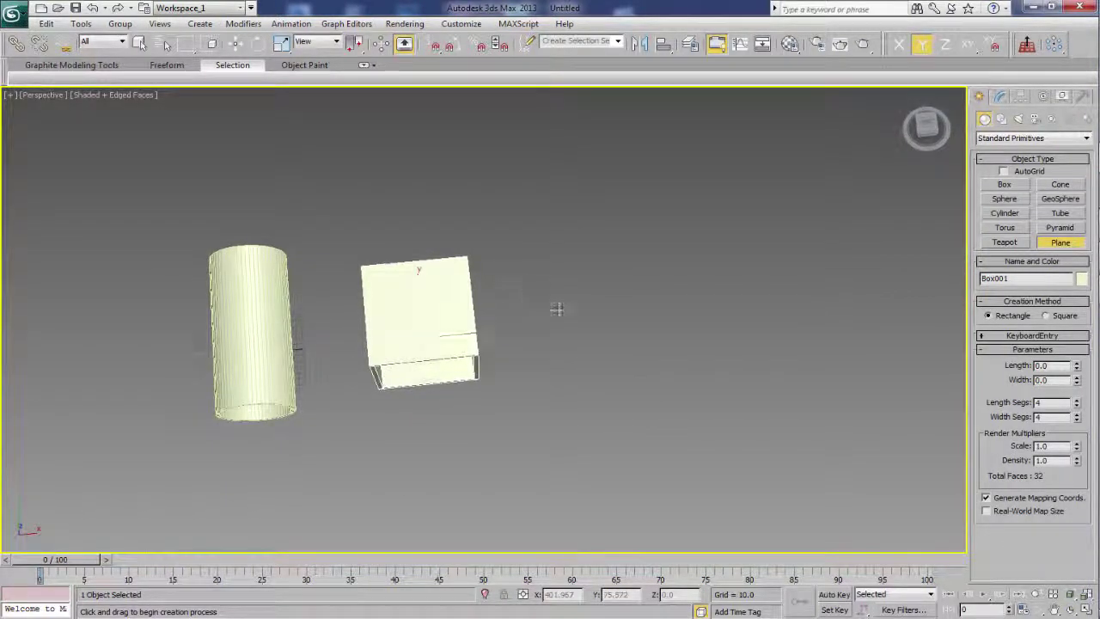
pyautogui.moveTo(505, 284); pyautogui.dragTo(699, 369)
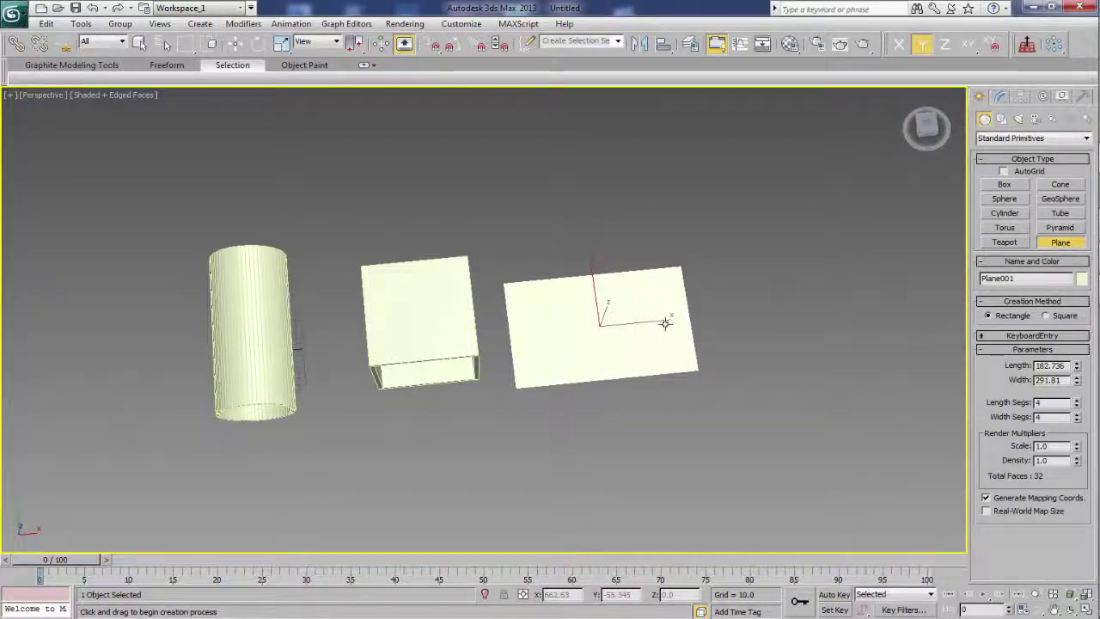
pyautogui.press('w')
# Set the plane to Length 180 with 1 length segment and a slightly narrower Width
pyautogui.click(999, 96)
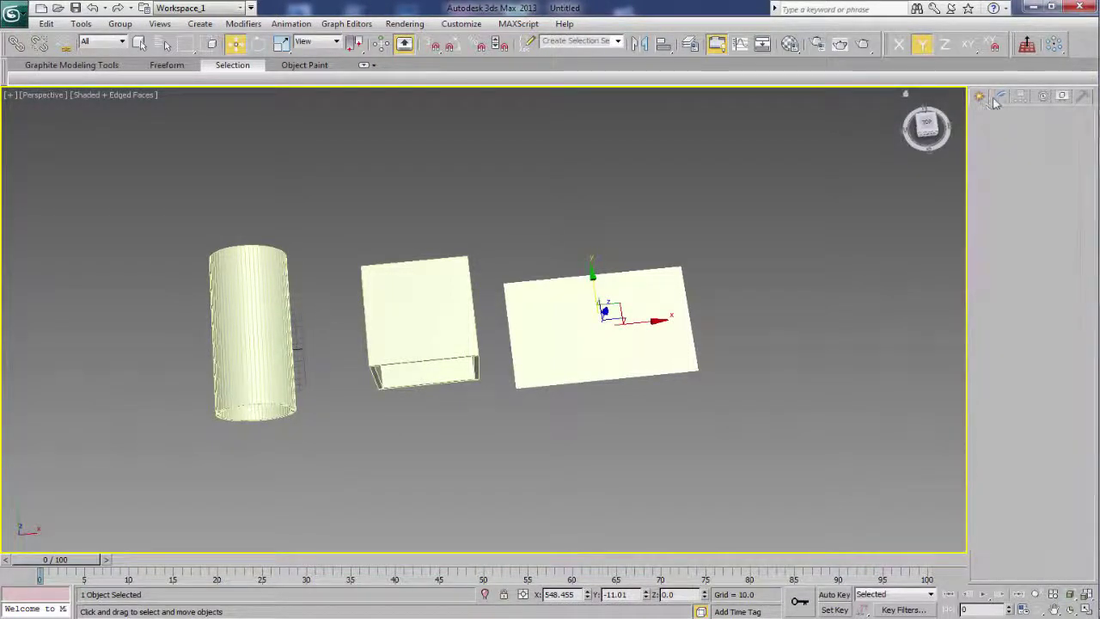
pyautogui.moveTo(1077, 335); pyautogui.dragTo(1079, 344)
pyautogui.write('180')
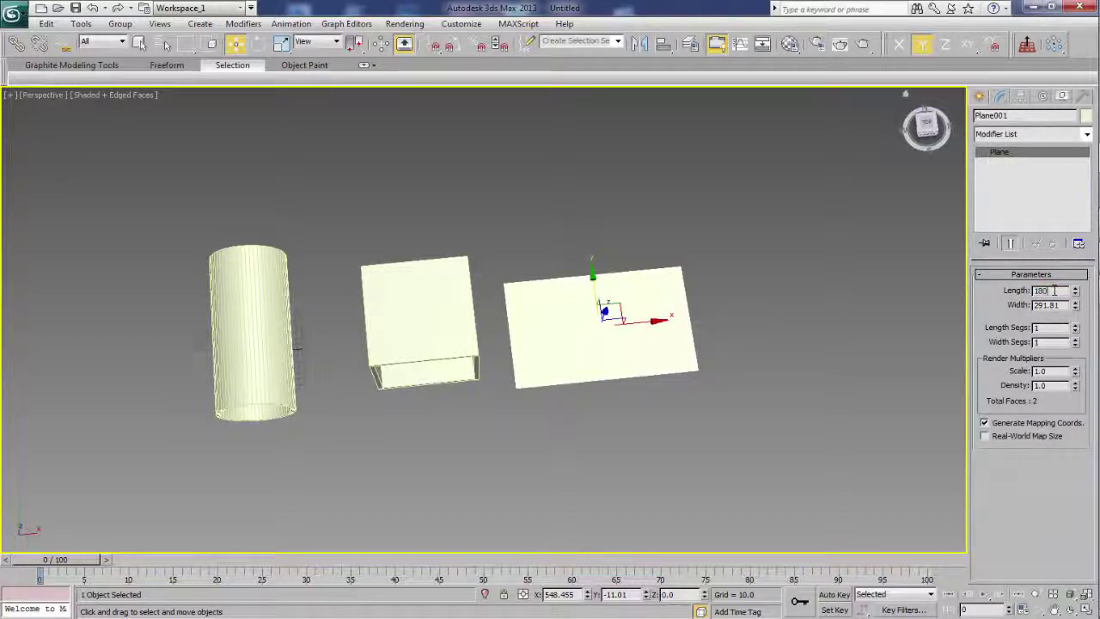
pyautogui.press('Tab')
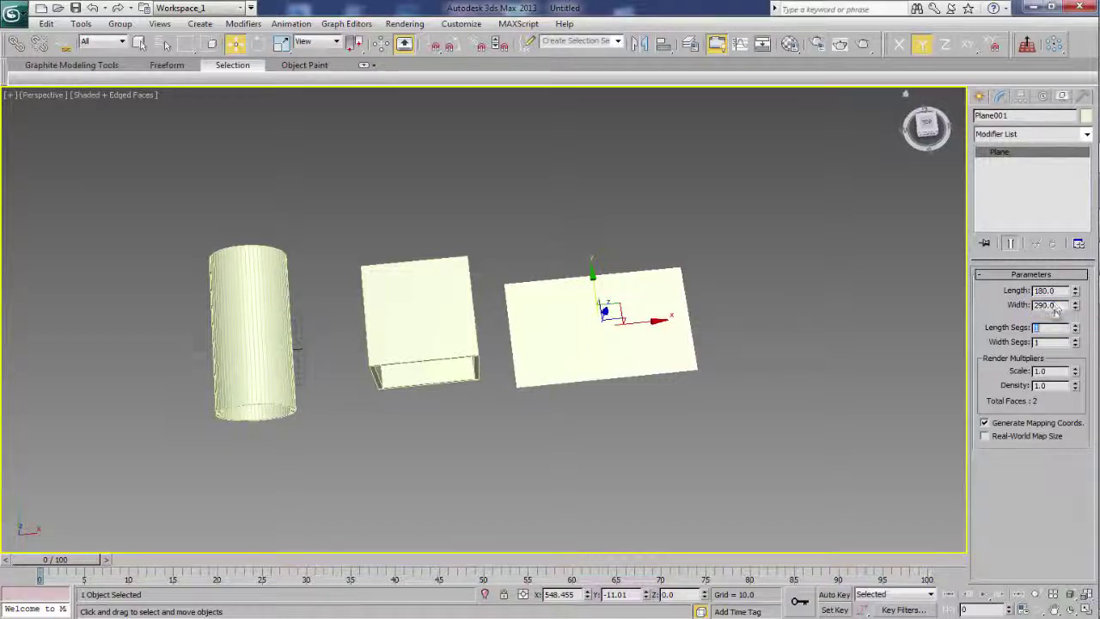
pyautogui.moveTo(670, 409)
pyautogui.keyDown('alt'); pyautogui.mouseDown(button='middle')
pyautogui.moveTo(664, 398)
pyautogui.moveTo(627, 405)
pyautogui.mouseUp(button='middle'); pyautogui.keyUp('alt')
pyautogui.scroll(3, 628, 403)
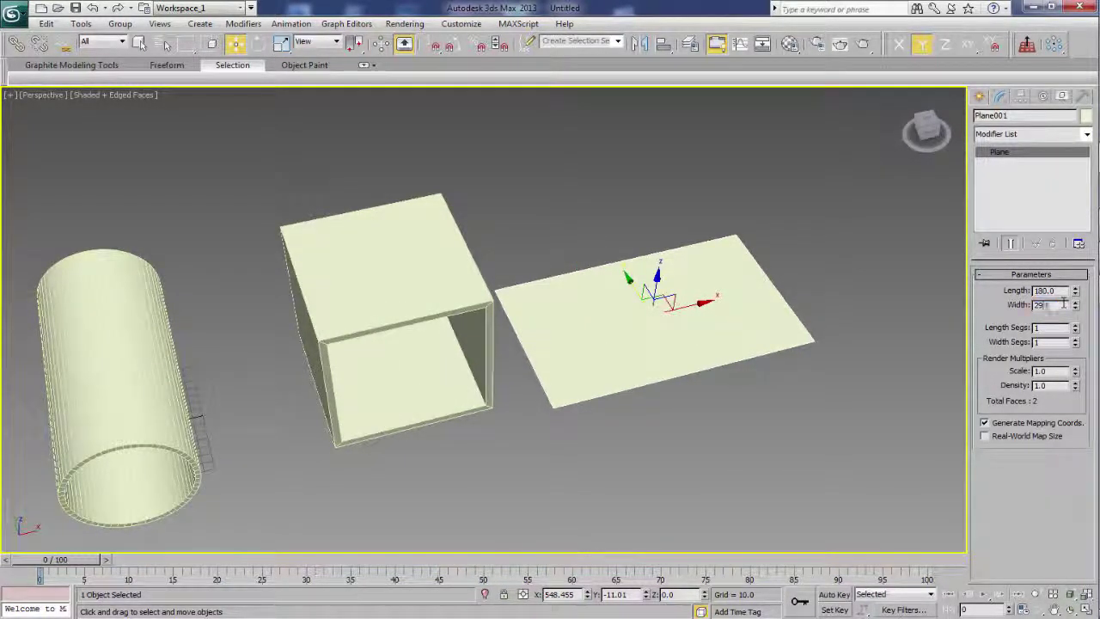
pyautogui.press('Return')
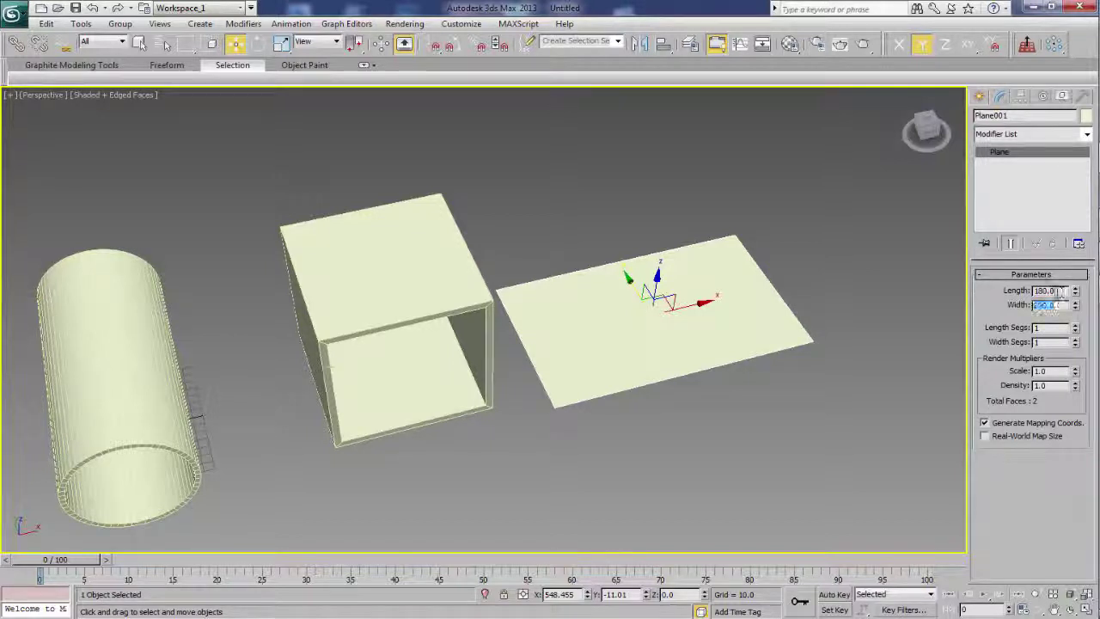
# Move the plane's pivot along Y using Affect Pivot Only
pyautogui.moveTo(627, 413); pyautogui.dragTo(569, 410, button='middle')
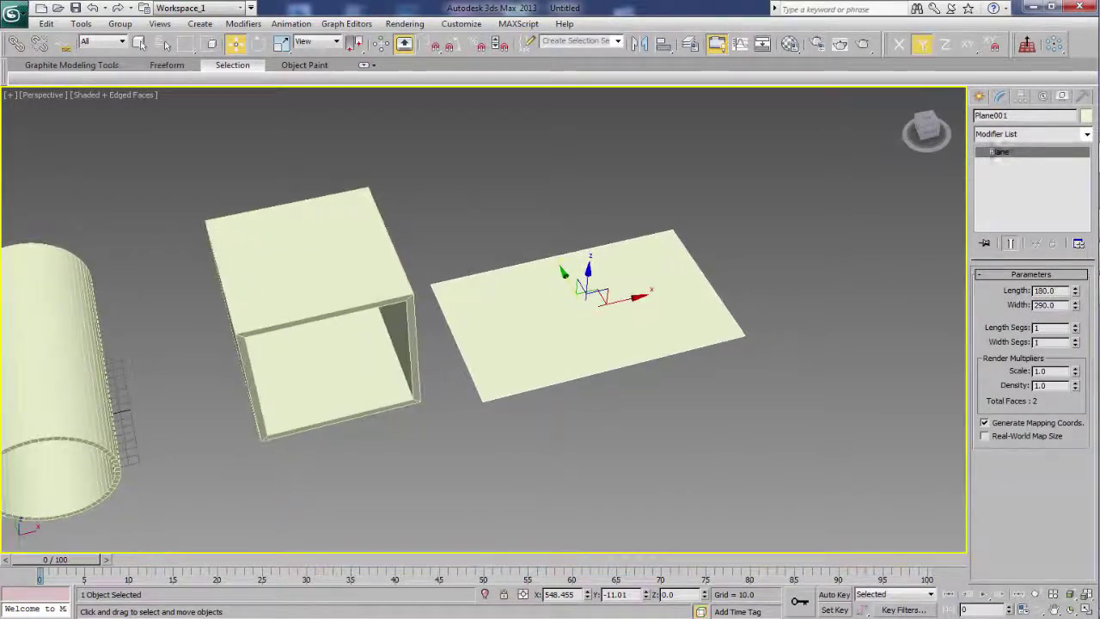
pyautogui.click(1000, 96)
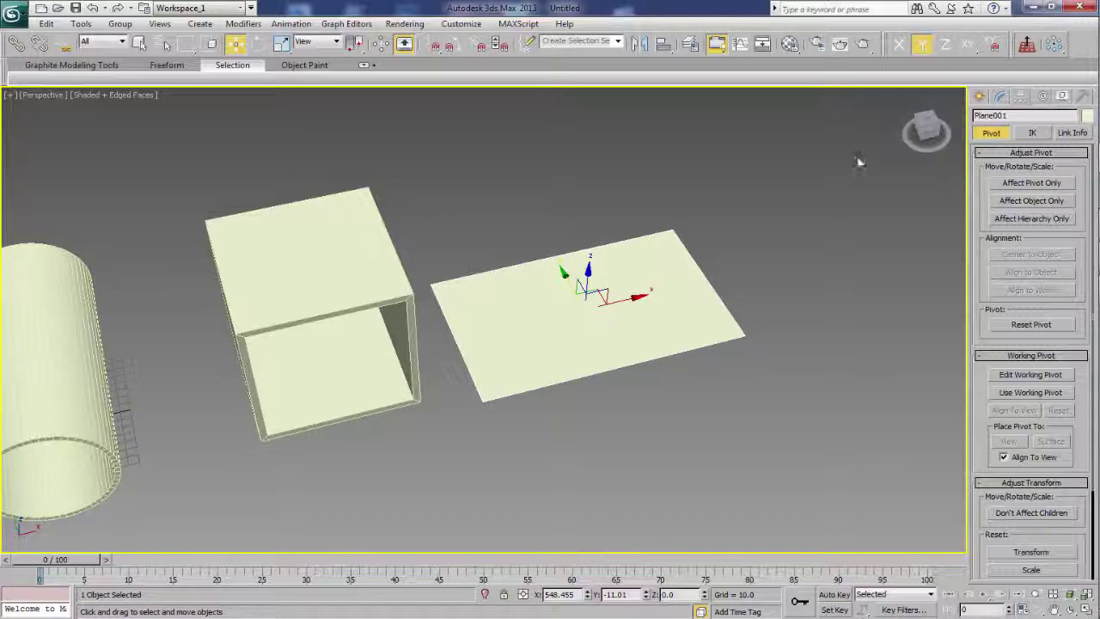
pyautogui.click(1027, 183)
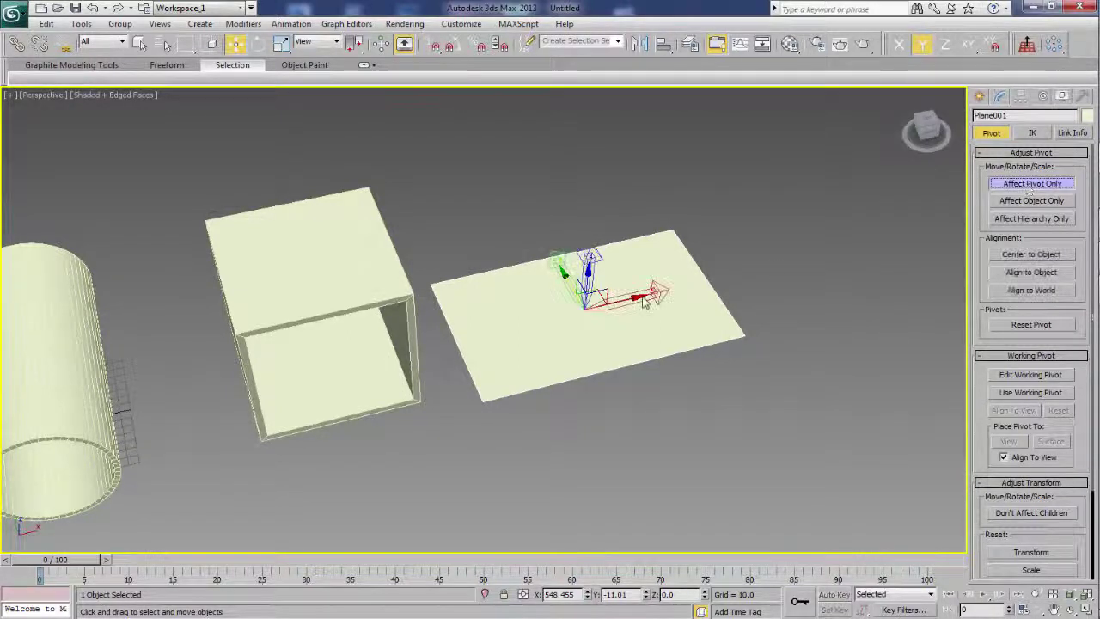
pyautogui.moveTo(567, 279); pyautogui.dragTo(540, 228)
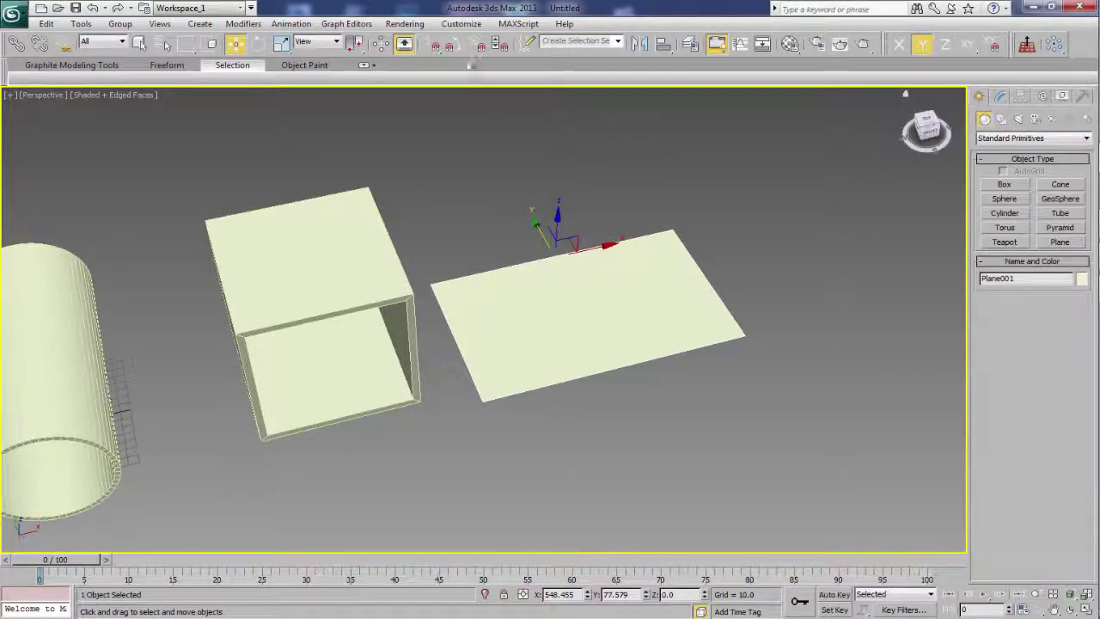
# Rotate the plane -90° about X so it stands upright
pyautogui.click(257, 43)
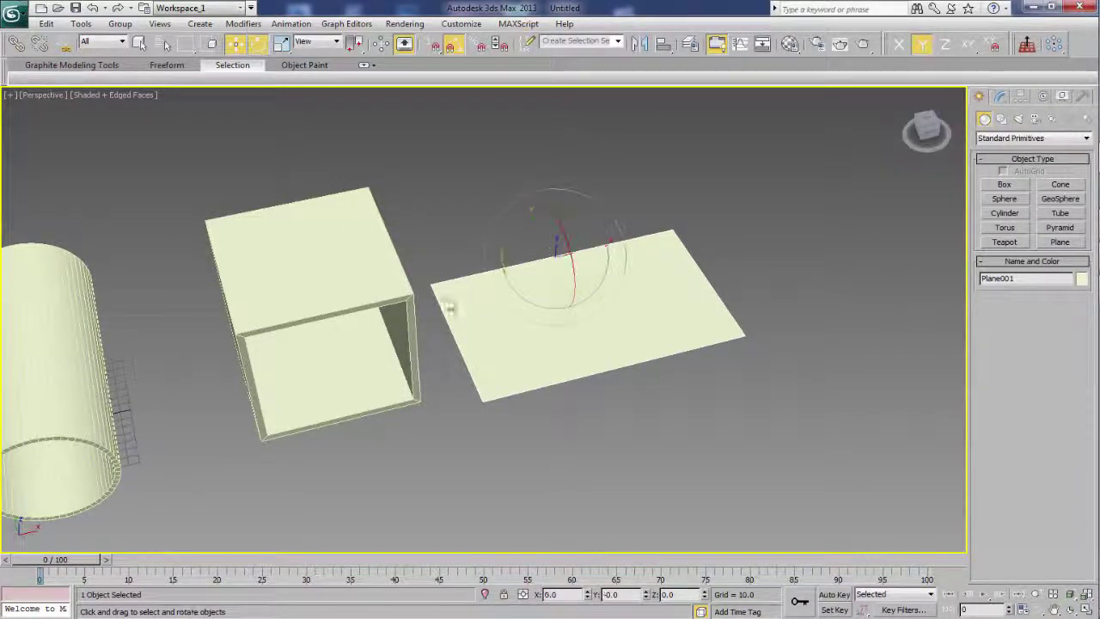
pyautogui.keyDown('alt'); pyautogui.moveTo(481, 292); pyautogui.dragTo(523, 285, button='middle'); pyautogui.keyUp('alt')
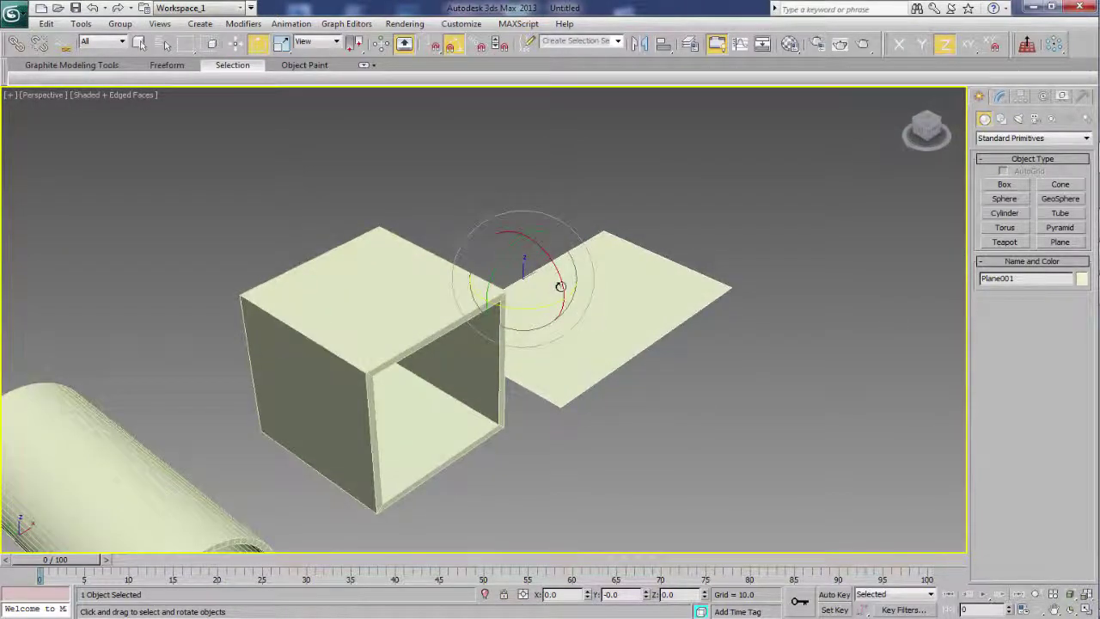
pyautogui.moveTo(561, 280); pyautogui.dragTo(528, 225)
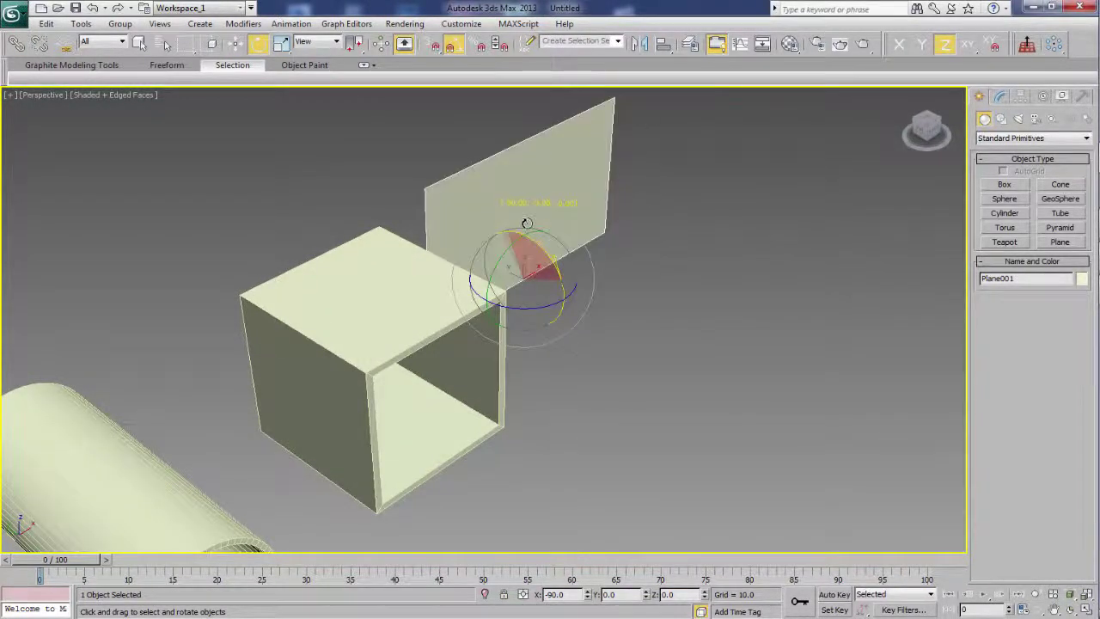
pyautogui.moveTo(528, 225); pyautogui.dragTo(526, 233)
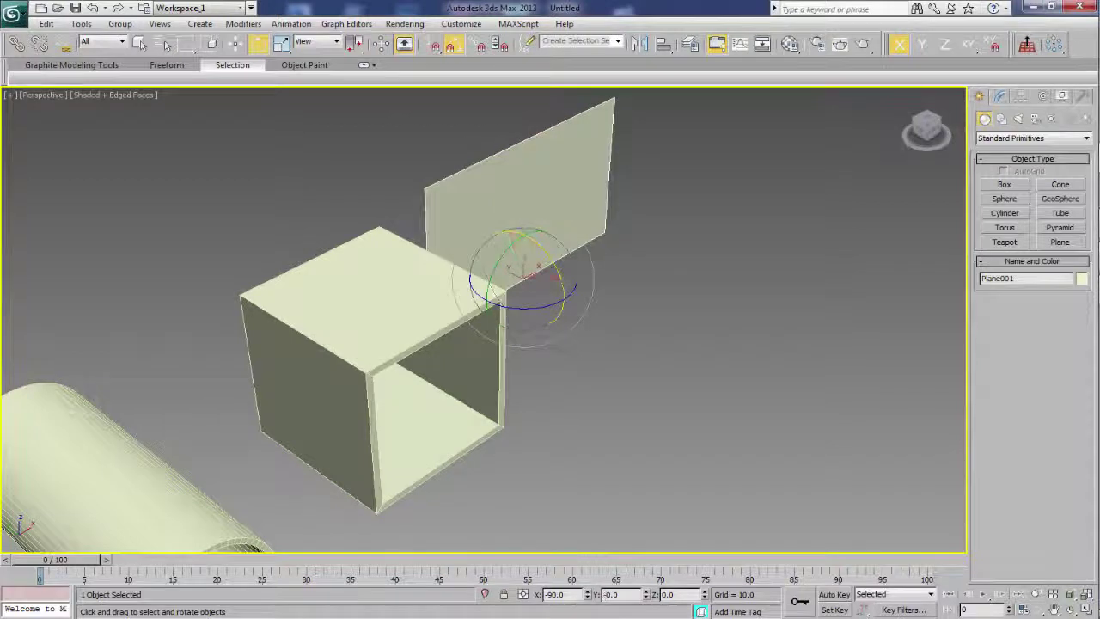
pyautogui.press('w')
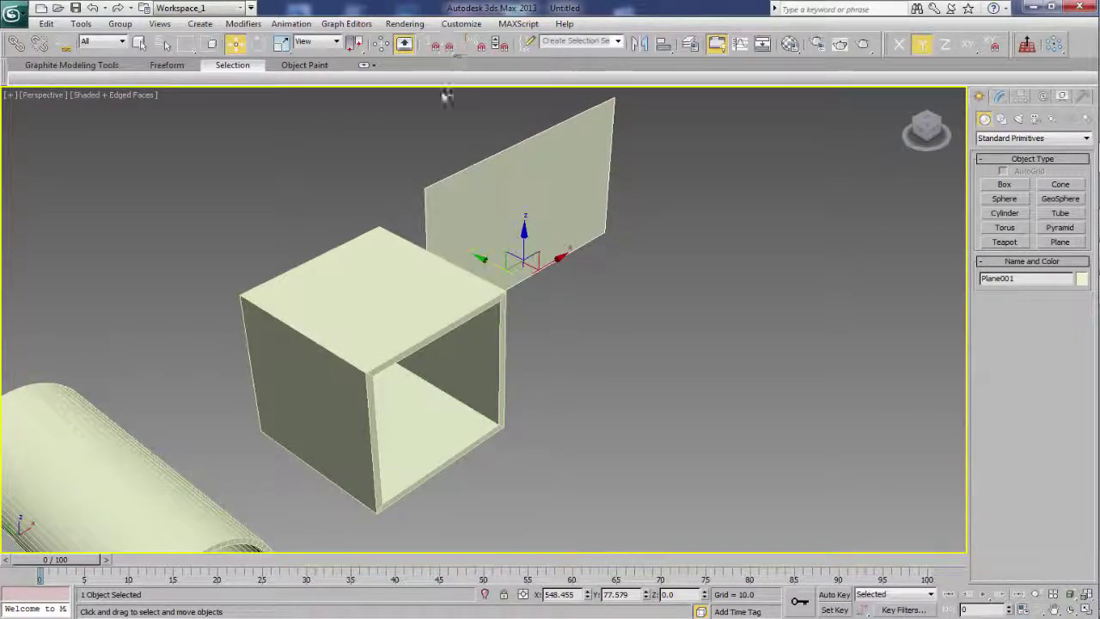
# Position the upright plane beside the open box at Y -61.314
pyautogui.scroll(-1, 570, 447)
pyautogui.scroll(-3, 562, 453)
pyautogui.moveTo(562, 454)
pyautogui.keyDown('alt'); pyautogui.mouseDown(button='middle')
pyautogui.moveTo(538, 439)
pyautogui.moveTo(591, 461)
pyautogui.moveTo(517, 358)
pyautogui.mouseUp(button='middle'); pyautogui.keyUp('alt')
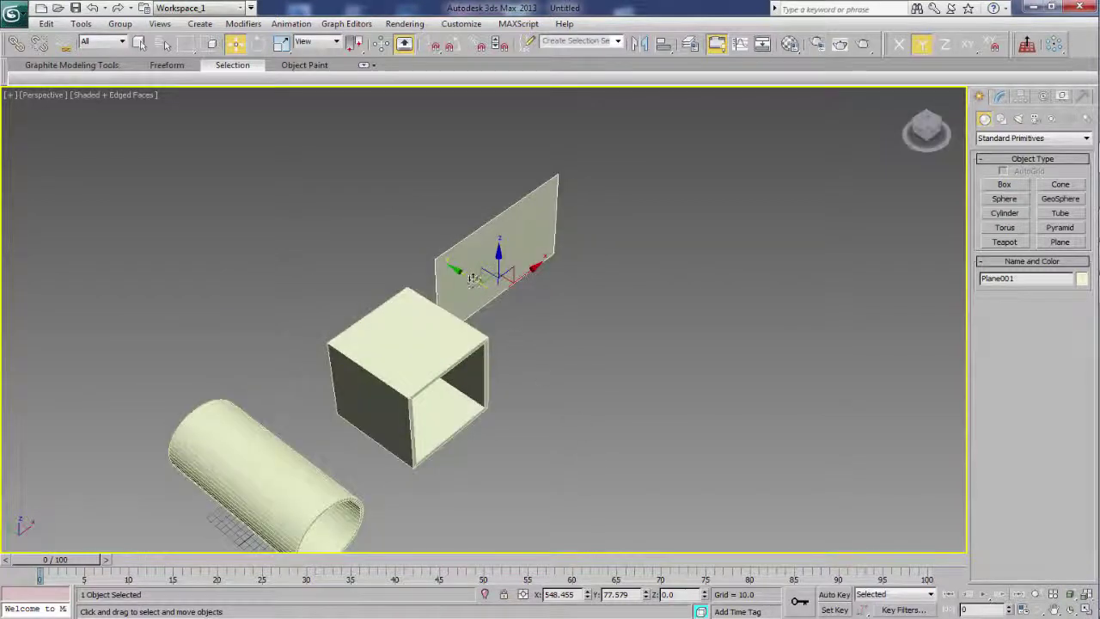
pyautogui.moveTo(487, 283); pyautogui.dragTo(547, 311)
pyautogui.moveTo(474, 434)
pyautogui.keyDown('alt'); pyautogui.mouseDown(button='middle')
pyautogui.moveTo(467, 419)
pyautogui.moveTo(446, 427)
pyautogui.moveTo(531, 436)
pyautogui.moveTo(544, 362)
pyautogui.mouseUp(button='middle'); pyautogui.keyUp('alt')
pyautogui.scroll(3, 447, 421)
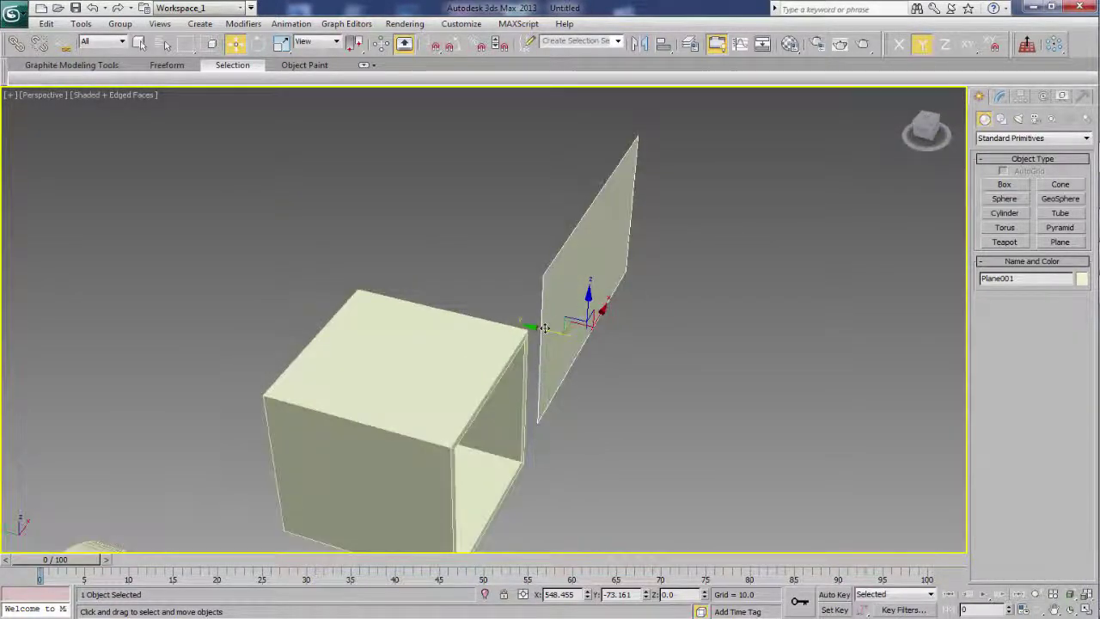
pyautogui.moveTo(535, 327); pyautogui.dragTo(524, 324)
pyautogui.keyDown('alt'); pyautogui.moveTo(466, 399); pyautogui.dragTo(467, 399, button='middle'); pyautogui.keyUp('alt')
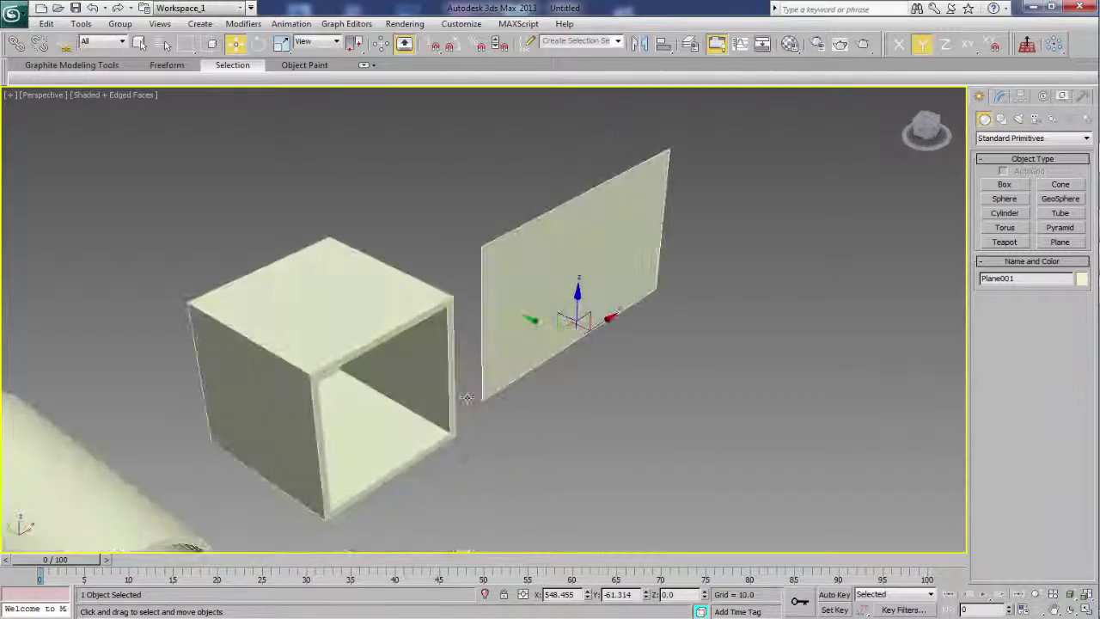
pyautogui.click(999, 95)
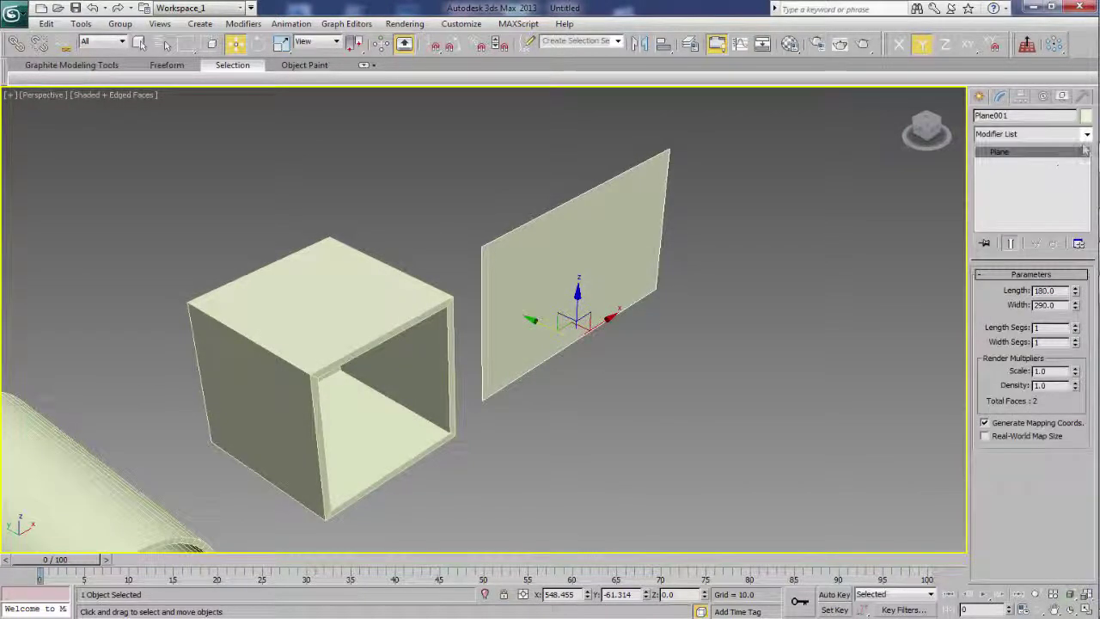
# Give the plane a Shell modifier with Inner Amount 20 and slide it toward the box
pyautogui.click(1085, 134)
pyautogui.write('sh')
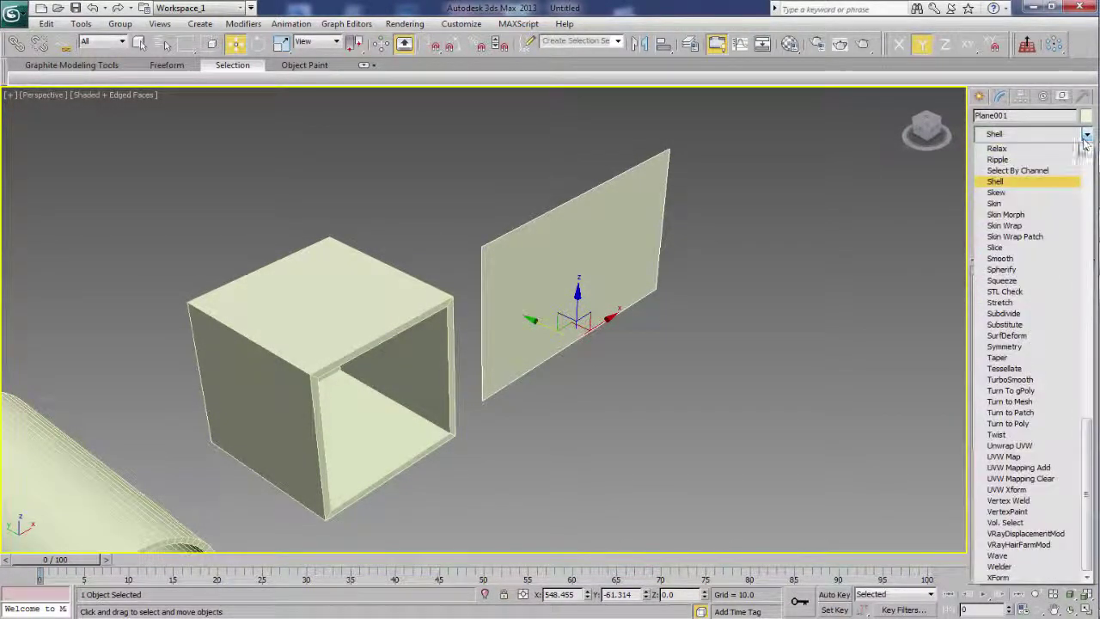
pyautogui.click(1038, 184)
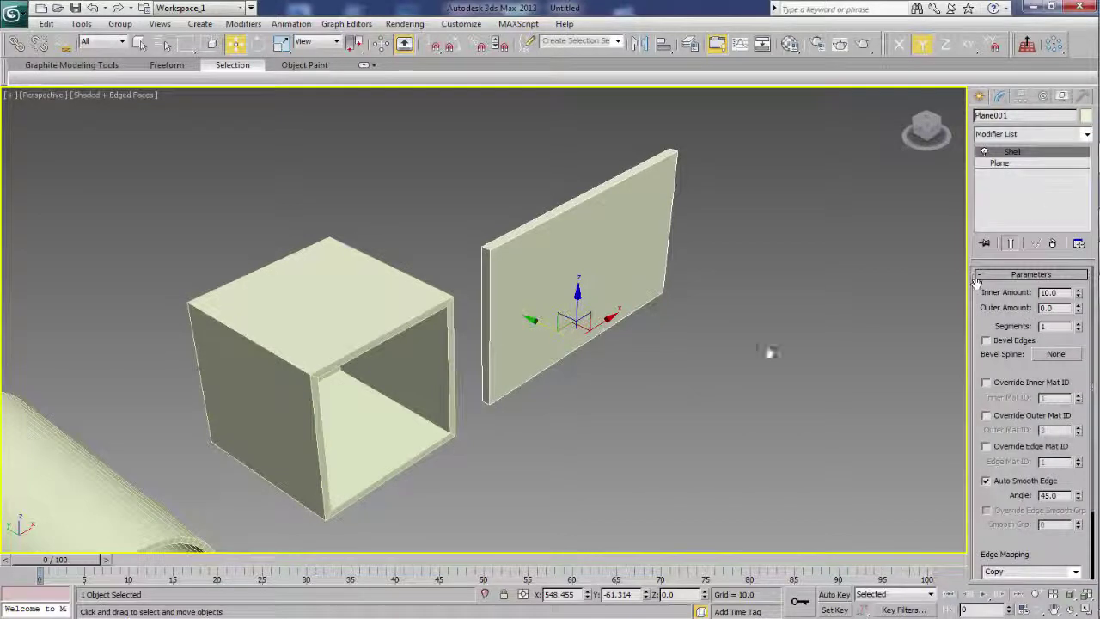
pyautogui.keyDown('alt'); pyautogui.moveTo(637, 415); pyautogui.dragTo(641, 408, button='middle'); pyautogui.keyUp('alt')
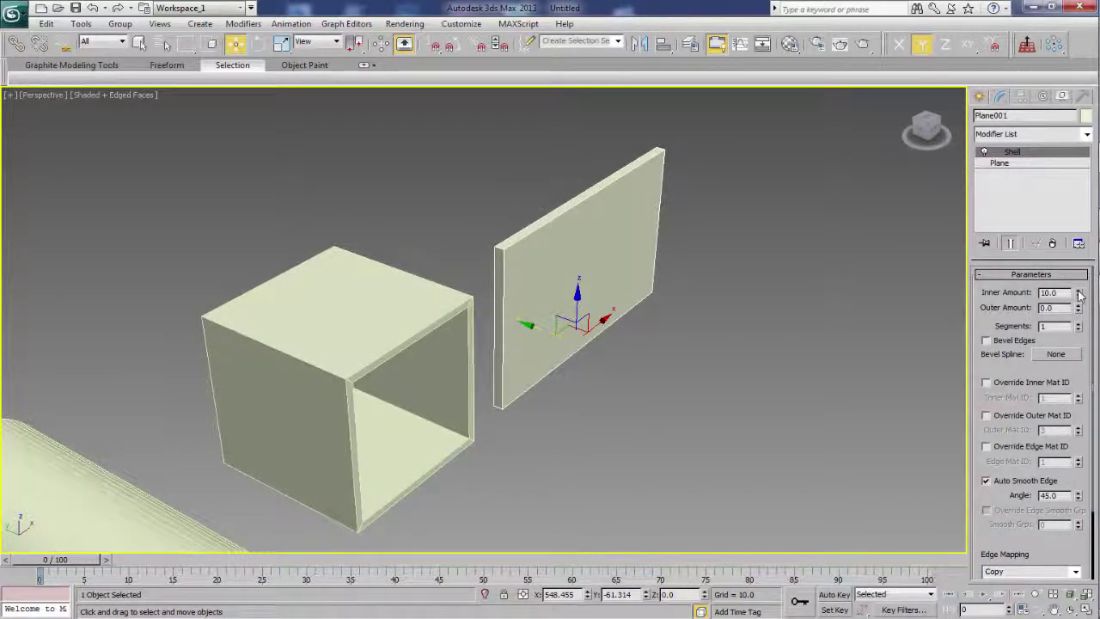
pyautogui.moveTo(1080, 293)
pyautogui.mouseDown()
pyautogui.moveTo(940, 148)
pyautogui.moveTo(872, 116)
pyautogui.moveTo(830, 183)
pyautogui.moveTo(610, 206)
pyautogui.mouseUp()
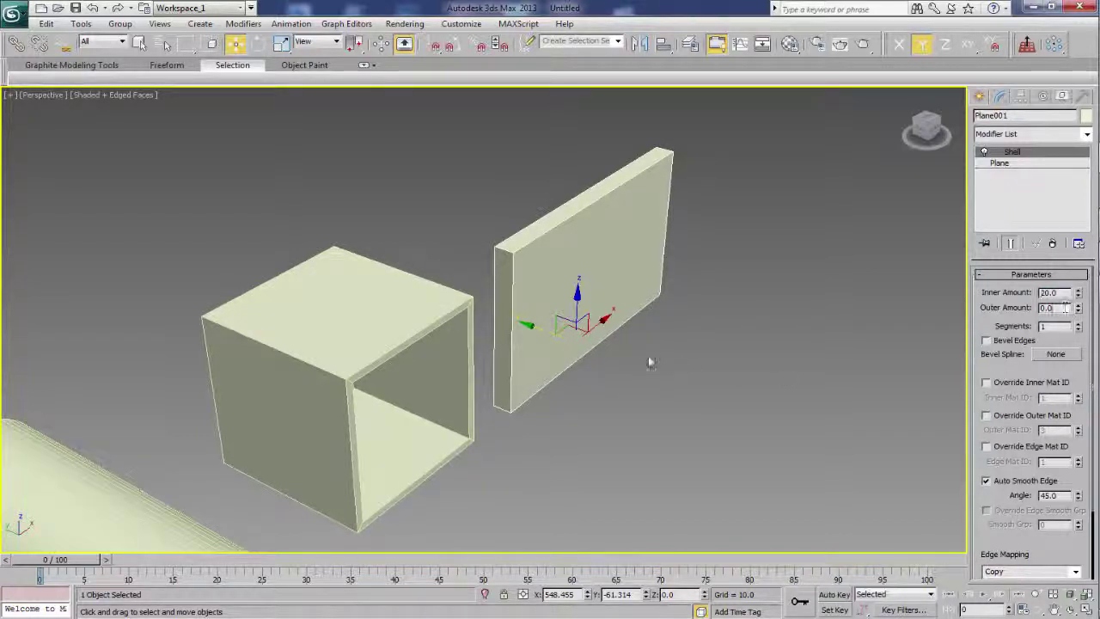
pyautogui.moveTo(537, 324); pyautogui.dragTo(365, 418)
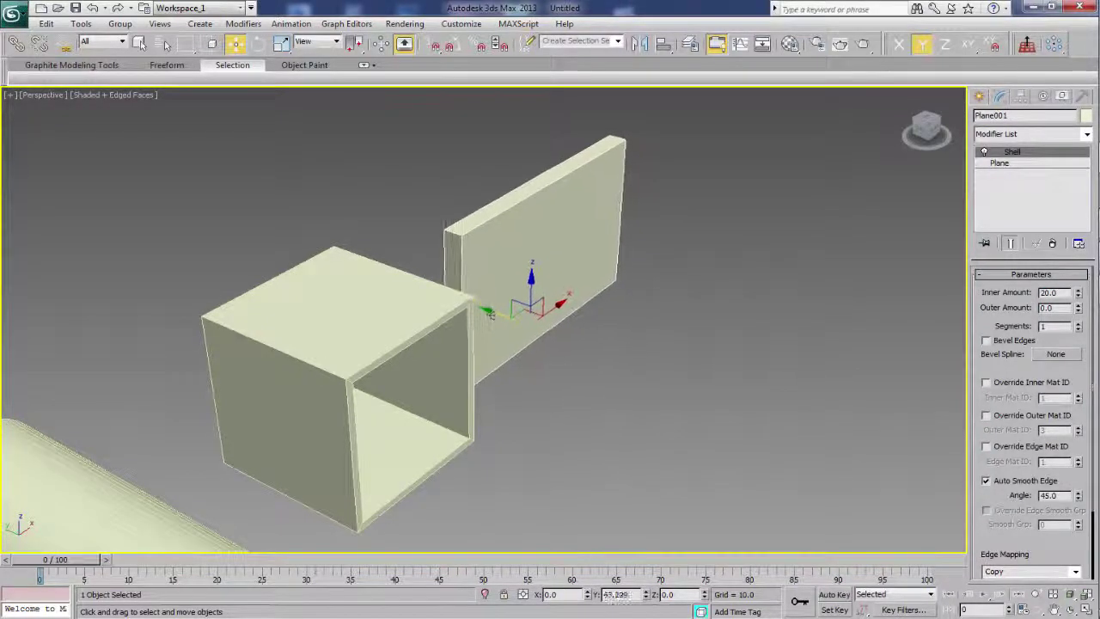
pyautogui.moveTo(437, 421)
pyautogui.keyDown('alt'); pyautogui.mouseDown(button='middle')
pyautogui.moveTo(511, 428)
pyautogui.moveTo(499, 405)
pyautogui.mouseUp(button='middle'); pyautogui.keyUp('alt')
# Move the hollow tube along X and Y so it sits closer to the open box
pyautogui.click(226, 378)
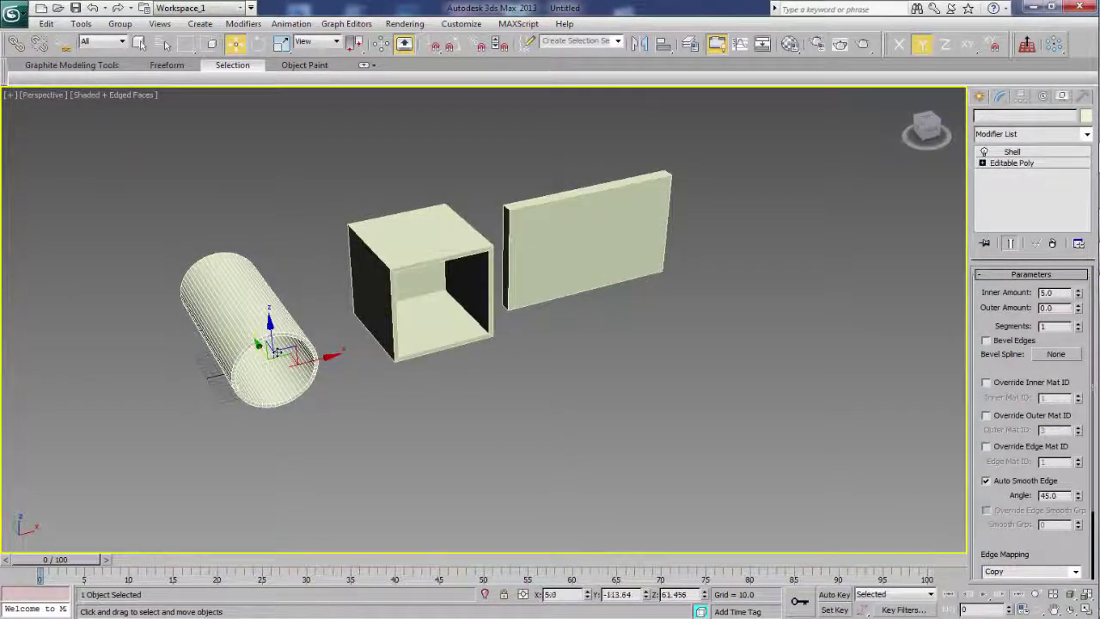
pyautogui.moveTo(317, 362); pyautogui.dragTo(358, 359)
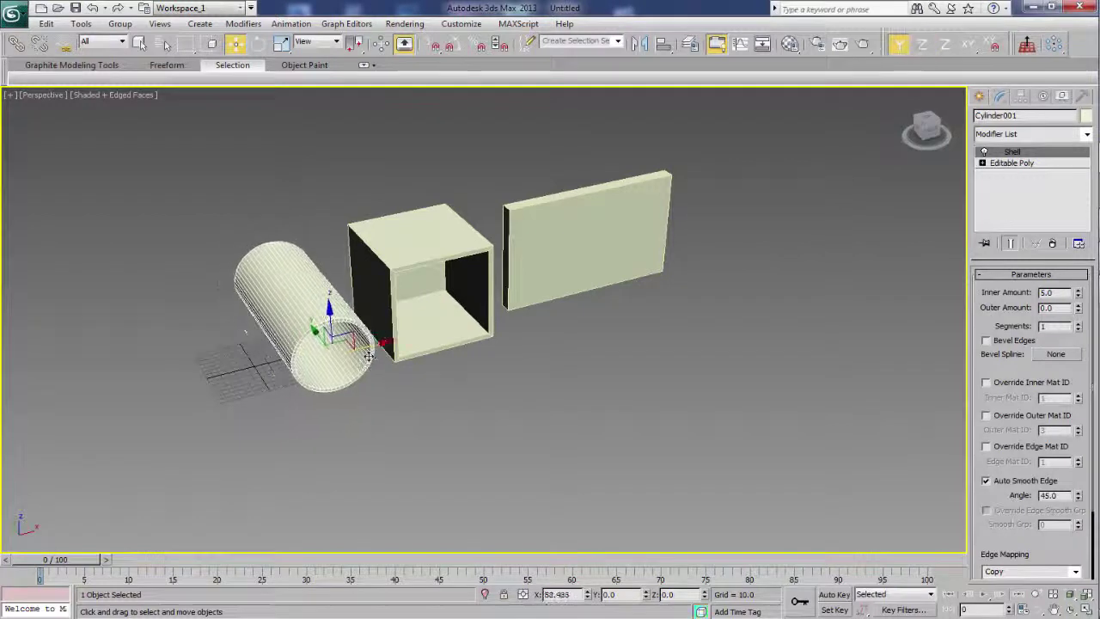
pyautogui.moveTo(518, 450)
pyautogui.keyDown('alt'); pyautogui.mouseDown(button='middle')
pyautogui.moveTo(563, 406)
pyautogui.moveTo(563, 431)
pyautogui.moveTo(591, 444)
pyautogui.moveTo(567, 455)
pyautogui.mouseUp(button='middle'); pyautogui.keyUp('alt')
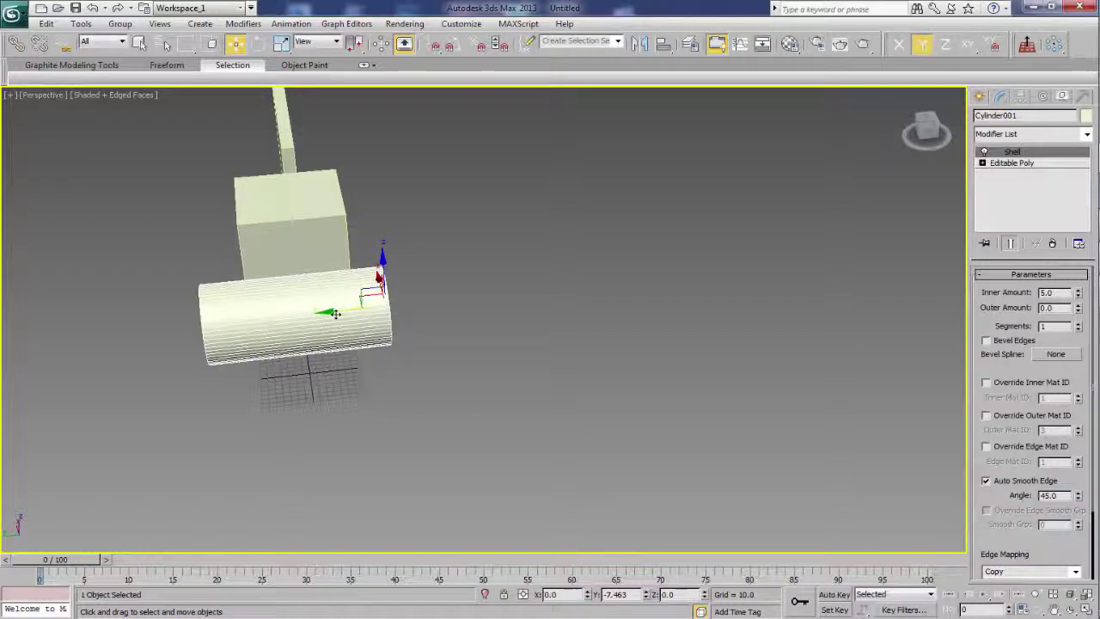
pyautogui.moveTo(333, 313); pyautogui.dragTo(344, 315)
pyautogui.keyDown('alt'); pyautogui.moveTo(343, 314); pyautogui.dragTo(390, 397, button='middle'); pyautogui.keyUp('alt')
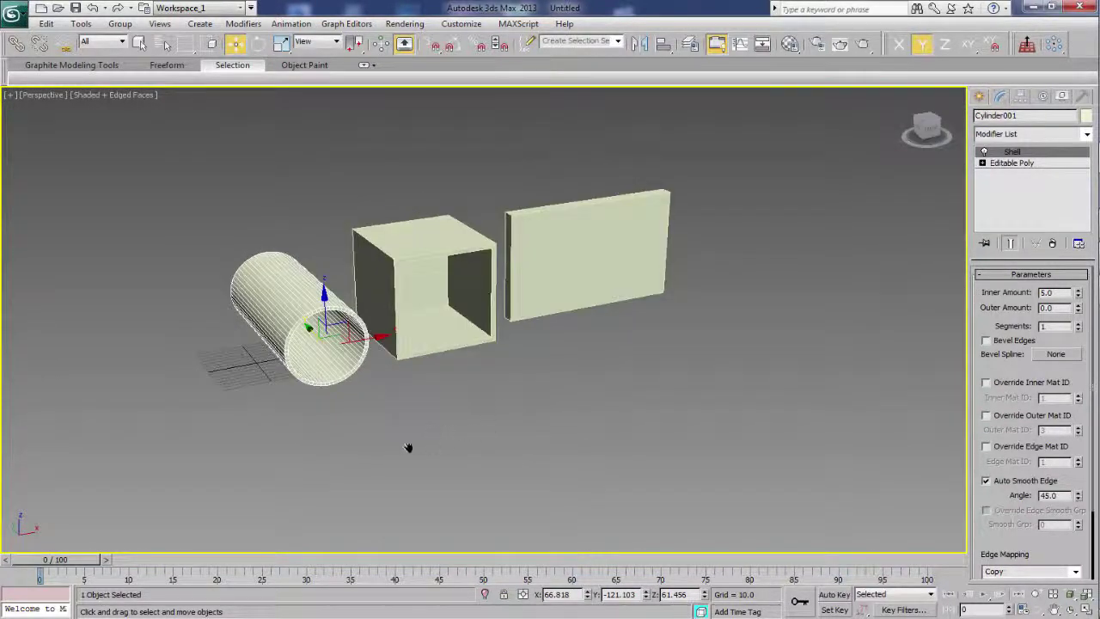
pyautogui.moveTo(407, 447)
pyautogui.mouseDown(button='middle')
pyautogui.moveTo(380, 461)
pyautogui.moveTo(368, 454)
pyautogui.moveTo(543, 420)
pyautogui.moveTo(552, 434)
pyautogui.moveTo(478, 471)
pyautogui.mouseUp(button='middle')
pyautogui.scroll(3, 559, 432)
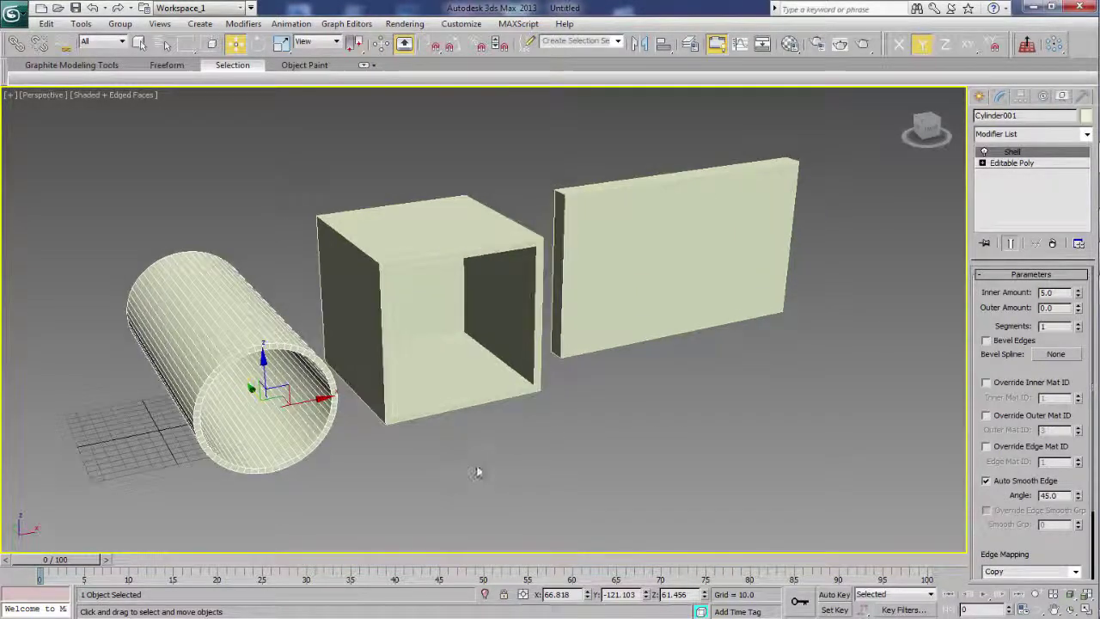
# Turn off edged faces with F4 so the objects show plain shaded, then clear the selection
pyautogui.click(462, 391)
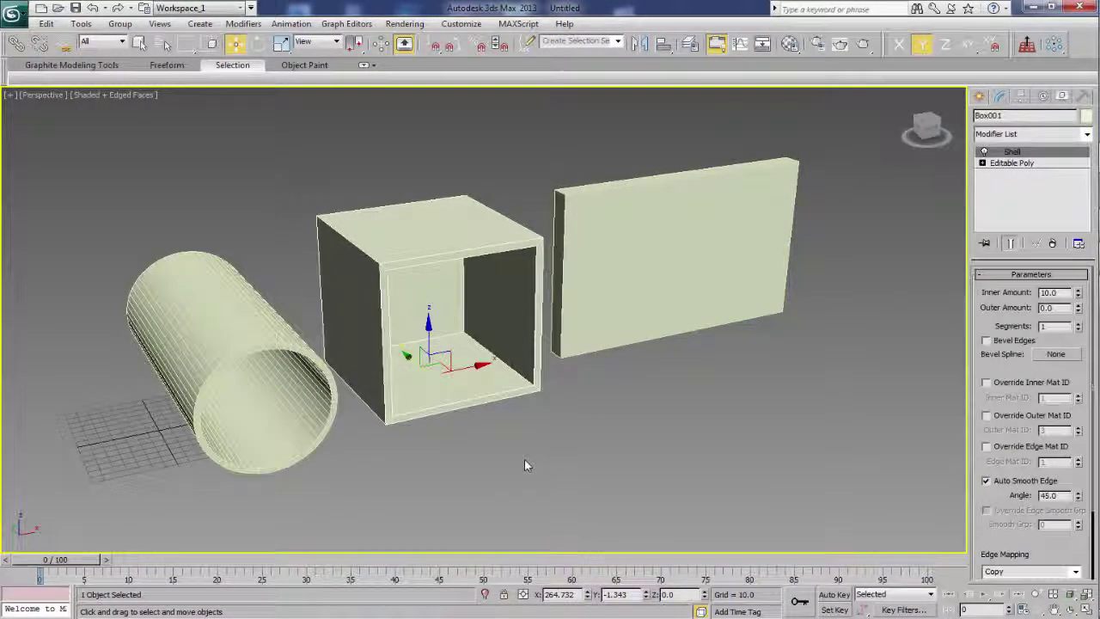
pyautogui.moveTo(525, 458)
pyautogui.mouseDown(button='middle')
pyautogui.moveTo(528, 469)
pyautogui.moveTo(506, 480)
pyautogui.moveTo(483, 460)
pyautogui.moveTo(505, 483)
pyautogui.moveTo(501, 465)
pyautogui.mouseUp(button='middle')
pyautogui.press('F4')
pyautogui.scroll(2, 502, 473)
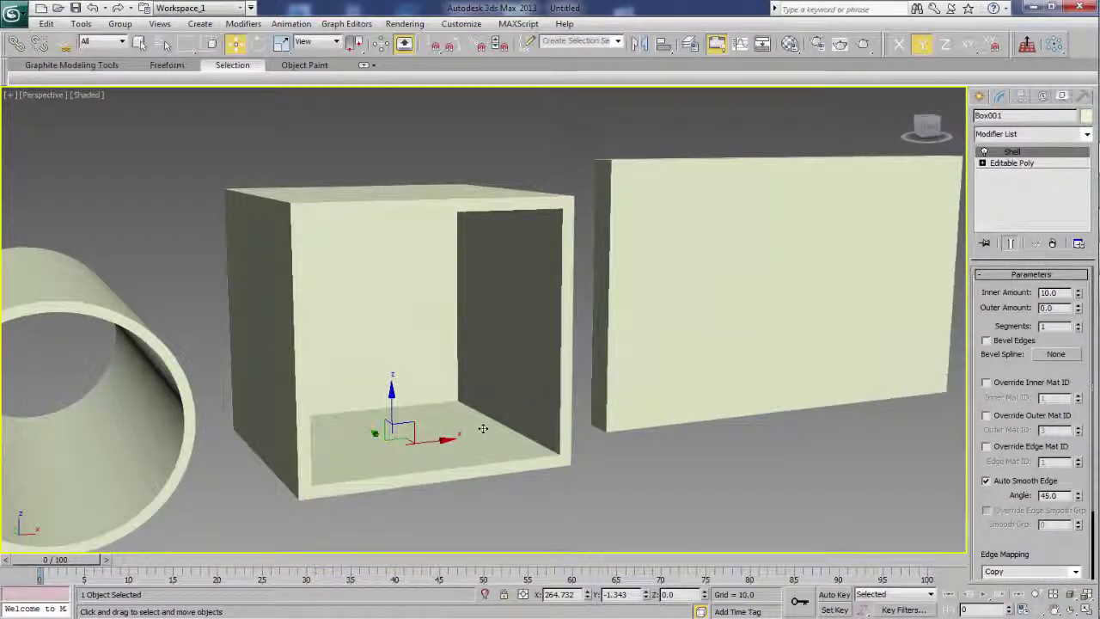
pyautogui.moveTo(482, 429)
pyautogui.keyDown('alt'); pyautogui.mouseDown(button='middle')
pyautogui.moveTo(486, 525)
pyautogui.moveTo(468, 515)
pyautogui.moveTo(449, 478)
pyautogui.moveTo(532, 463)
pyautogui.mouseUp(button='middle'); pyautogui.keyUp('alt')
pyautogui.click(532, 462)
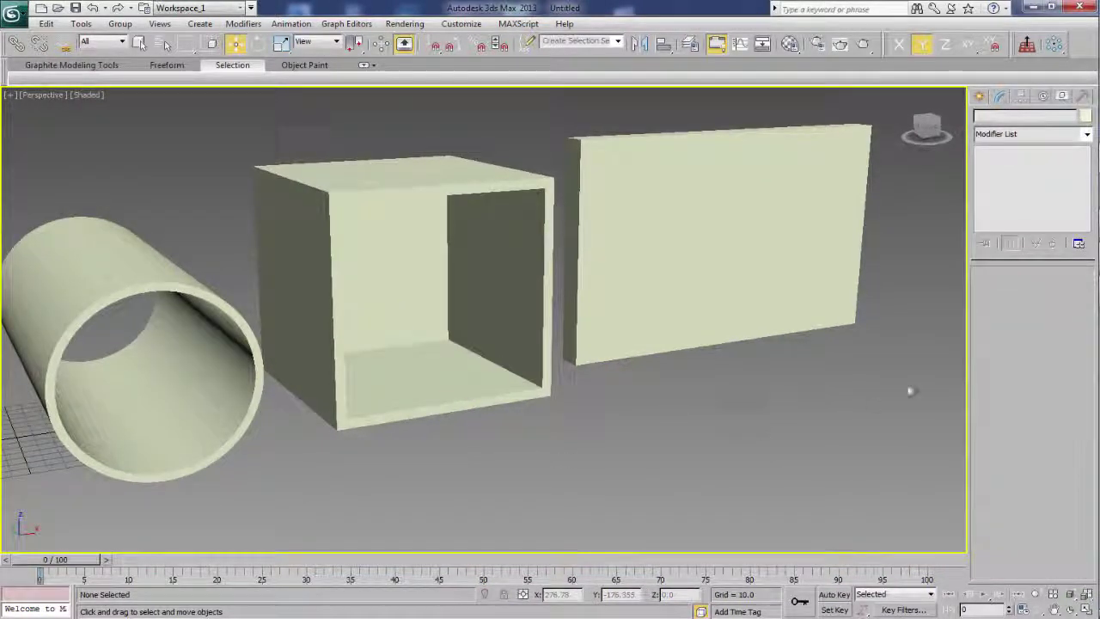